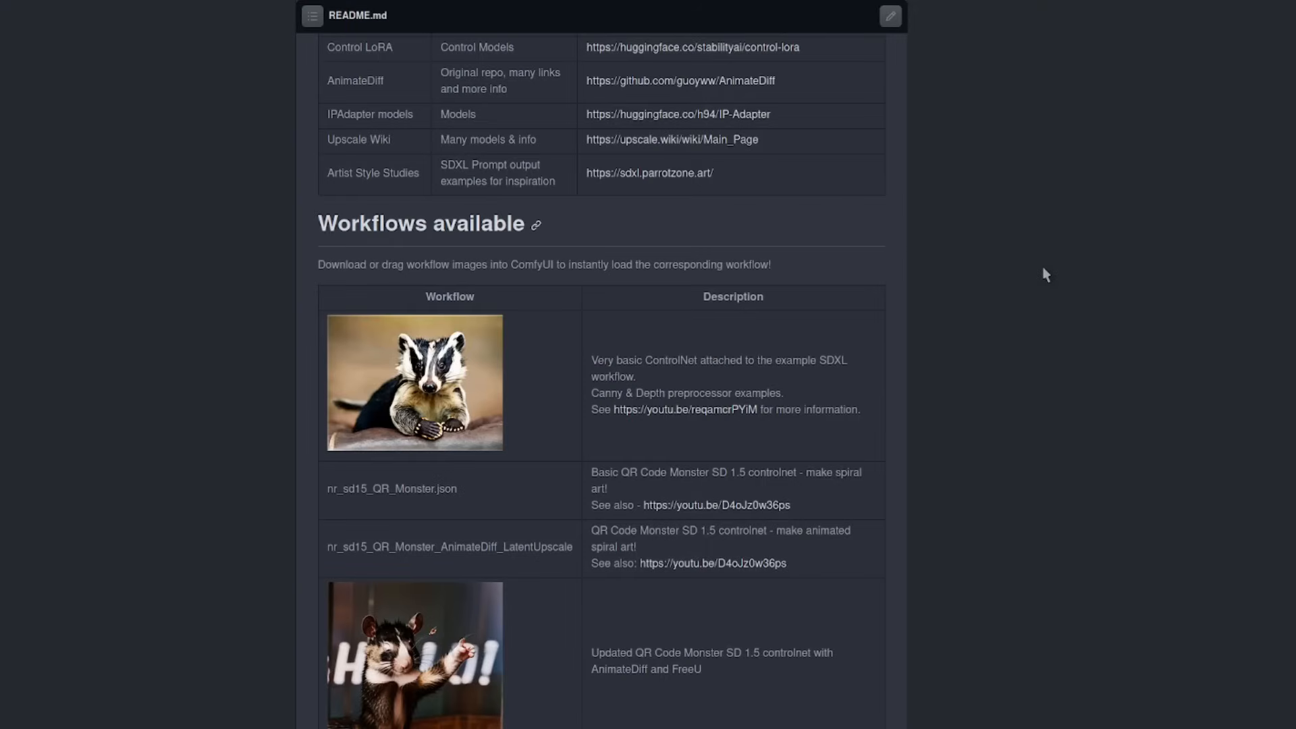
Review the README's table of ComfyUI resources and the list of available workflows
scroll(1045, 274, "up", 7)
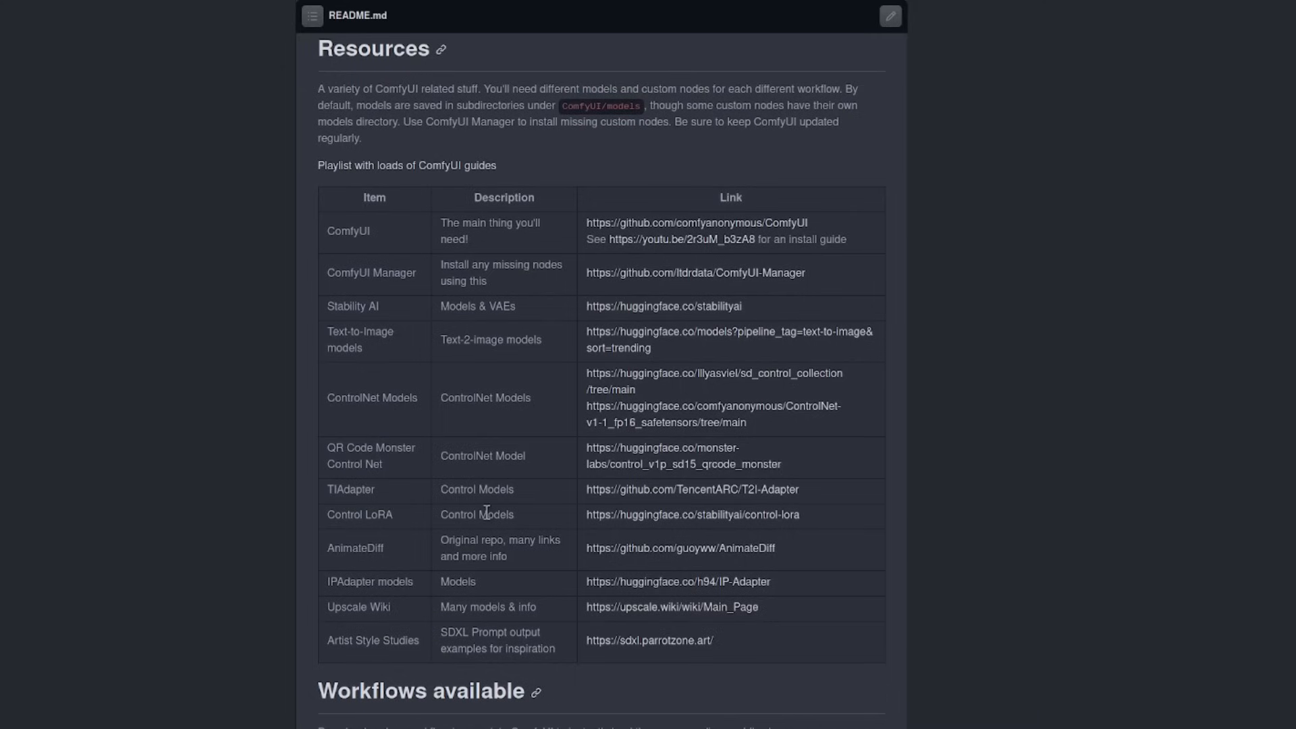
scroll(1067, 405, "down", 2)
scroll(1063, 419, "down", 5)
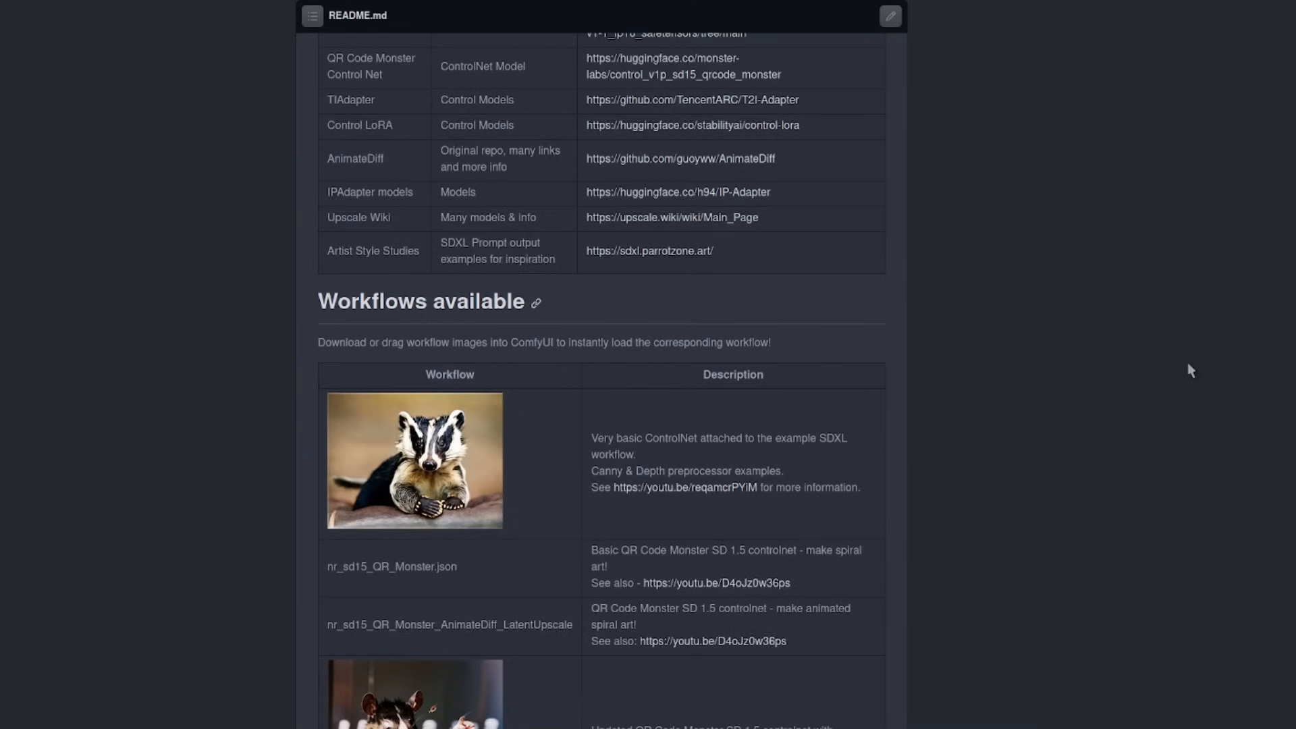
scroll(1187, 363, "down", 8)
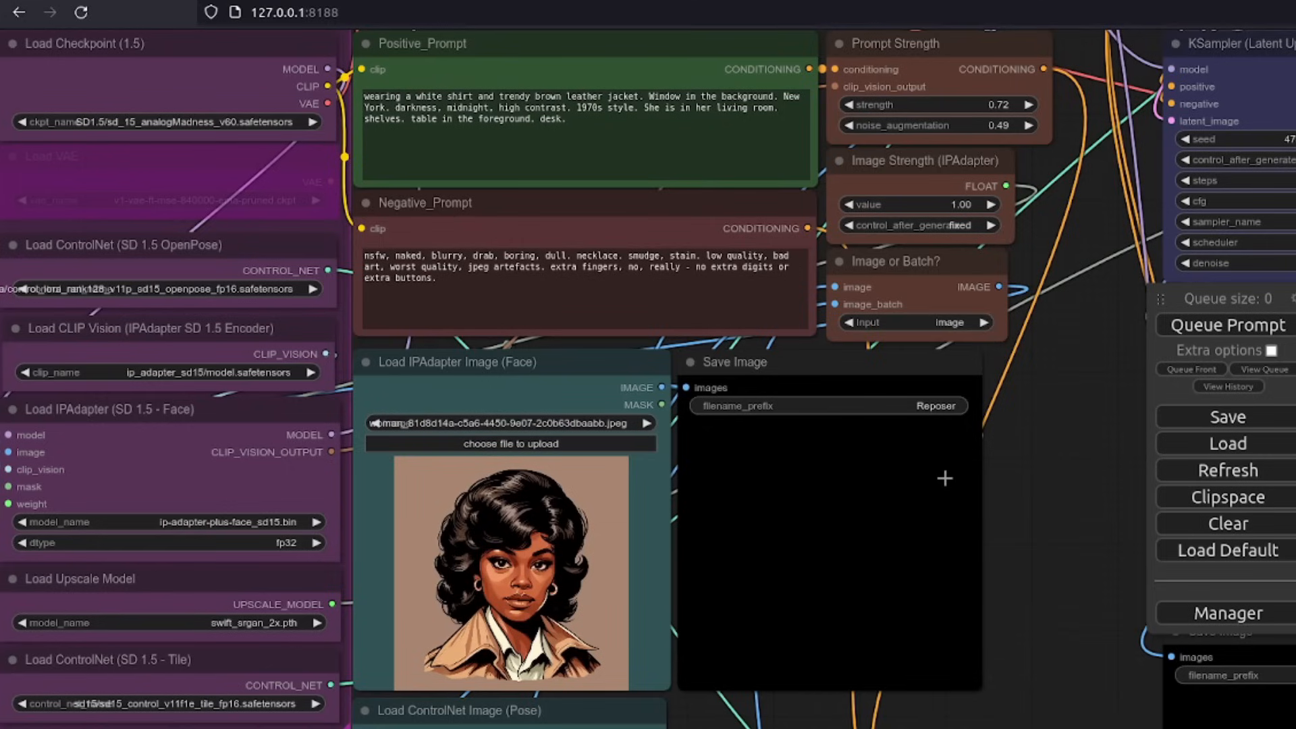
Move the floating queue menu aside so it no longer covers the nodes next to the purple model loader group
left_click_drag(1100, 472, 1295, 595)
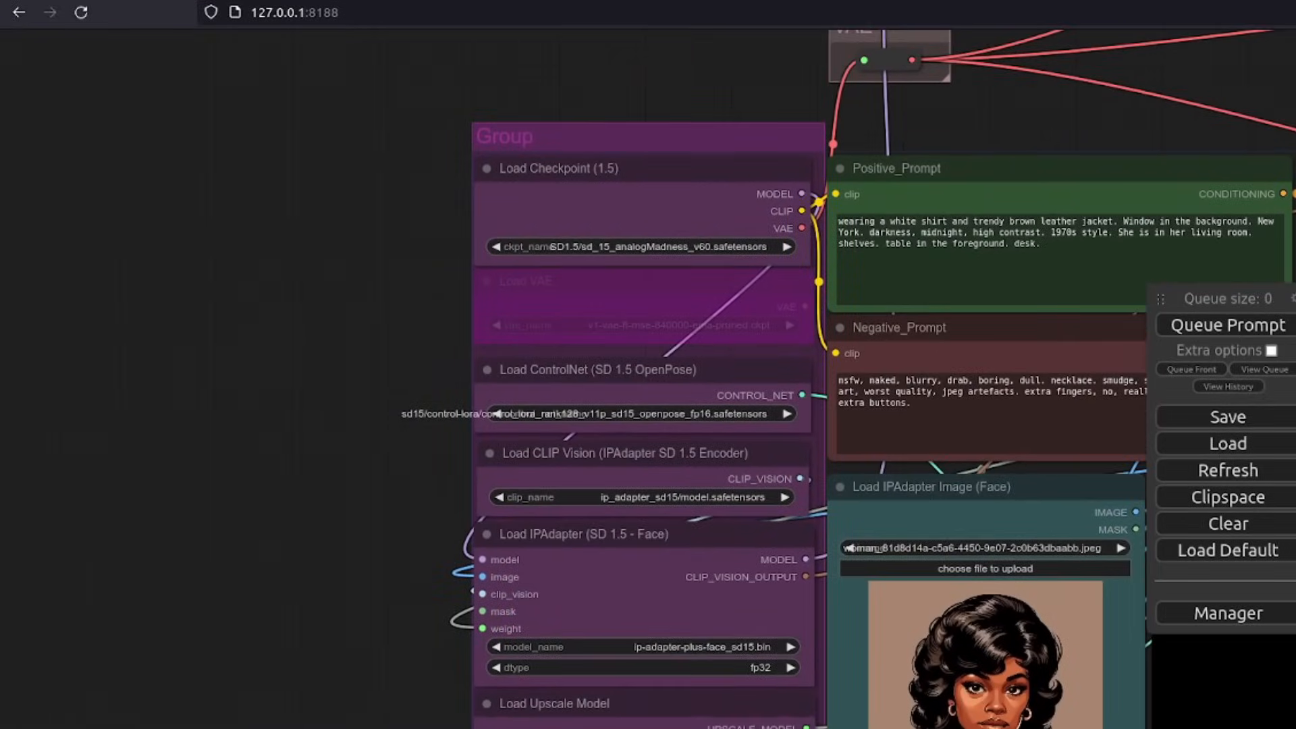
scroll(536, 210, "up", 3)
scroll(467, 242, "up", 3)
left_click_drag(314, 290, 209, 268)
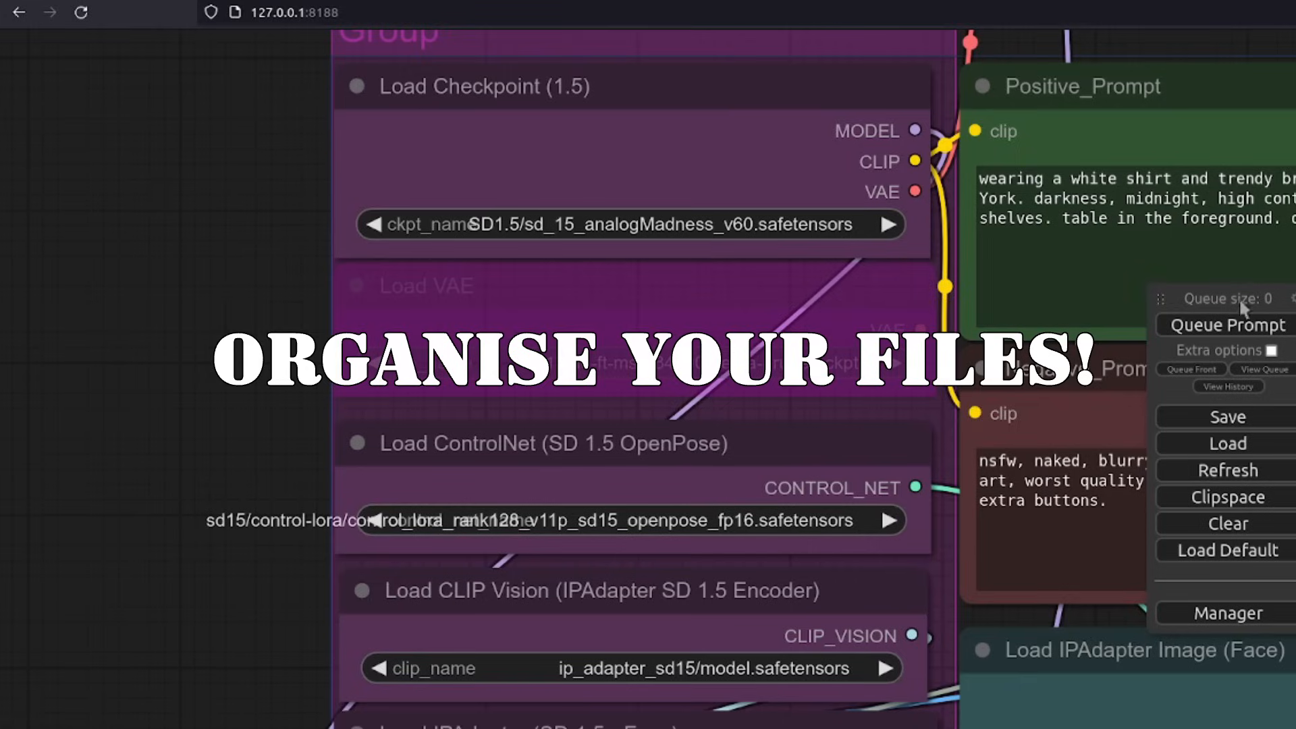
left_click_drag(1160, 297, 1295, 297)
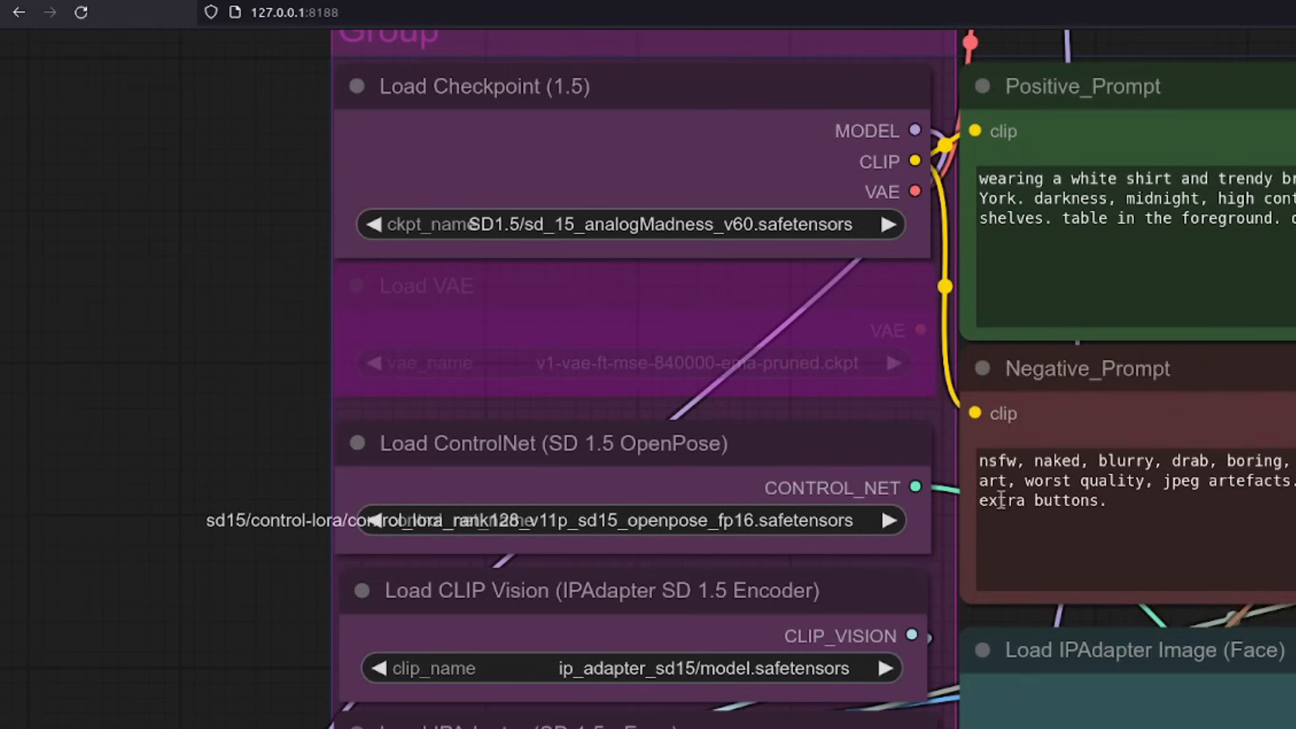
Browse the model choices of the SD 1.5 OpenPose ControlNet loader and filter them by "depth", leaving the selection as is
left_click_drag(212, 440, 211, 270)
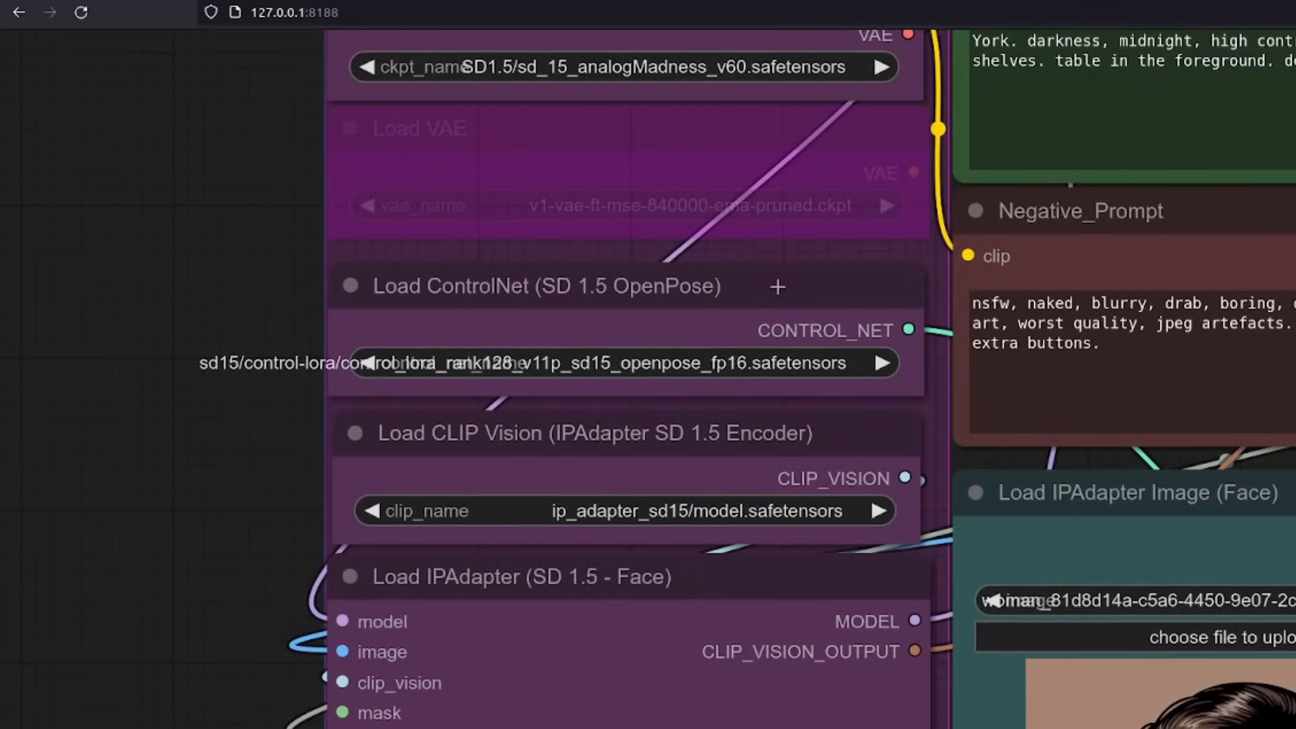
left_click(745, 370)
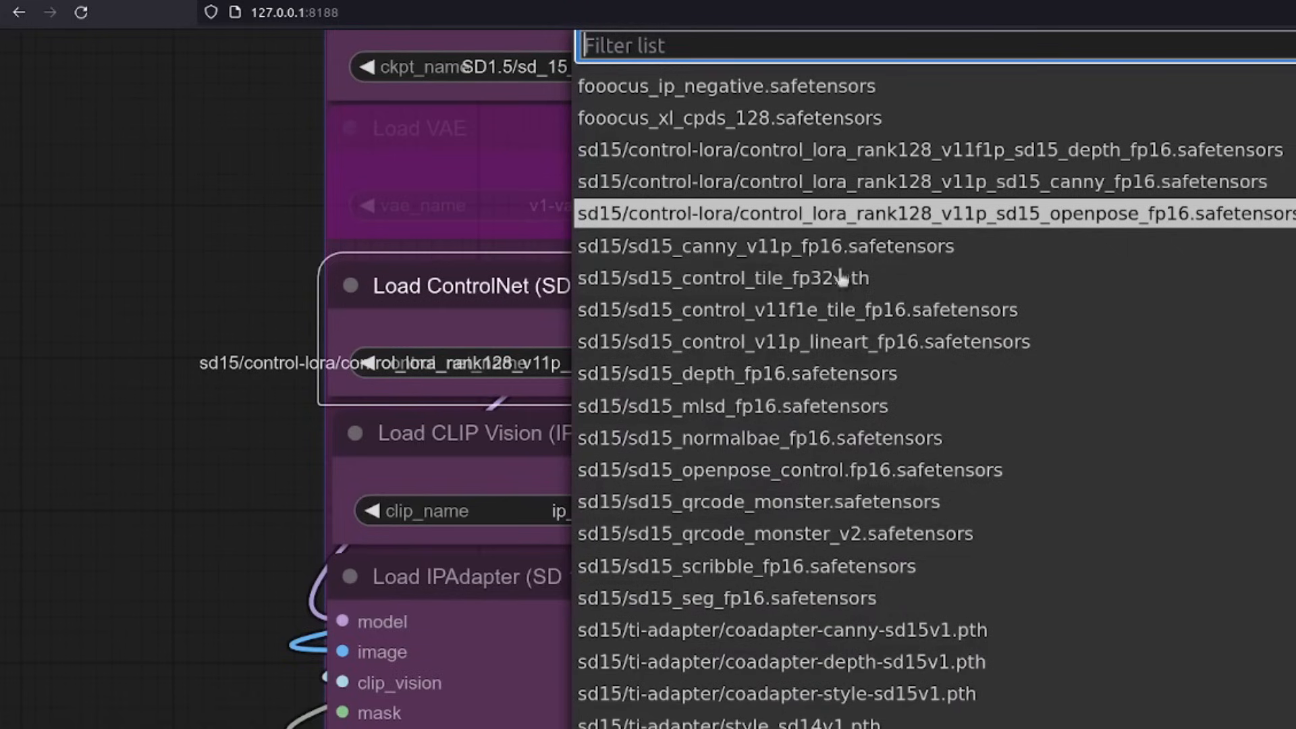
scroll(882, 626, "down", 2)
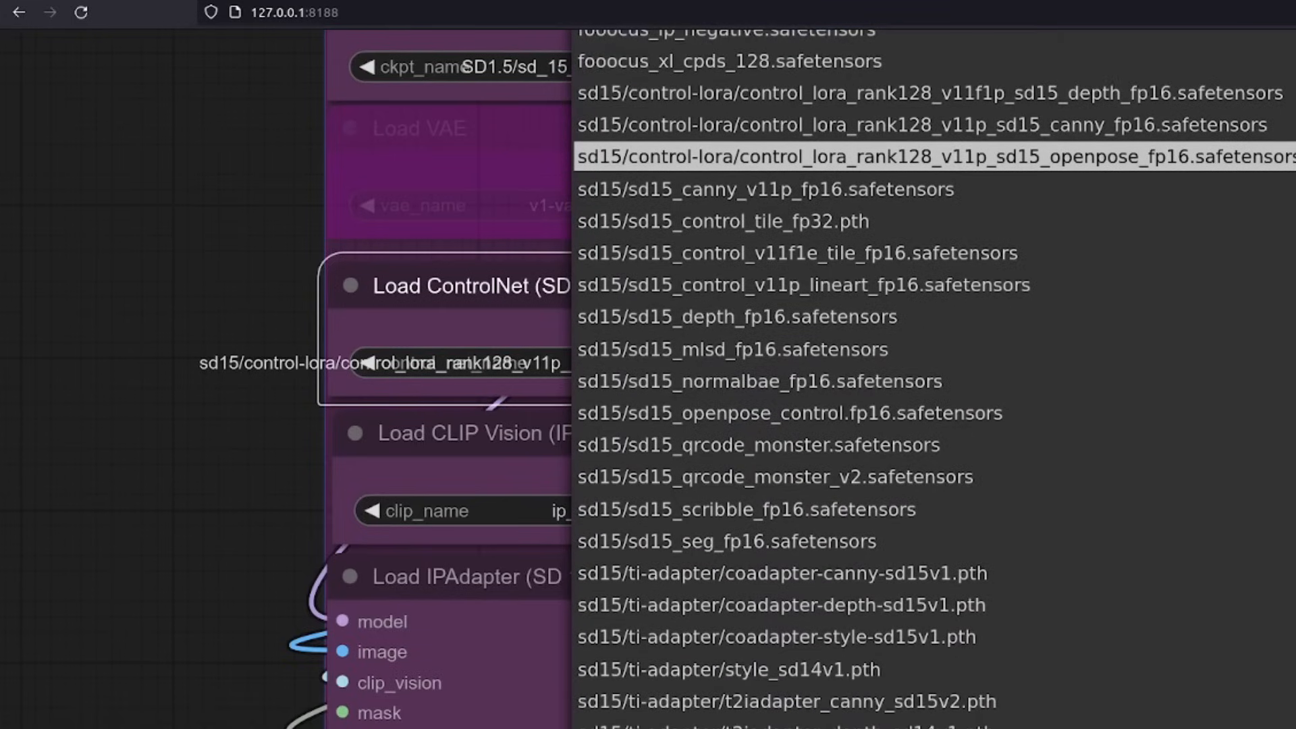
scroll(934, 379, "up", 2)
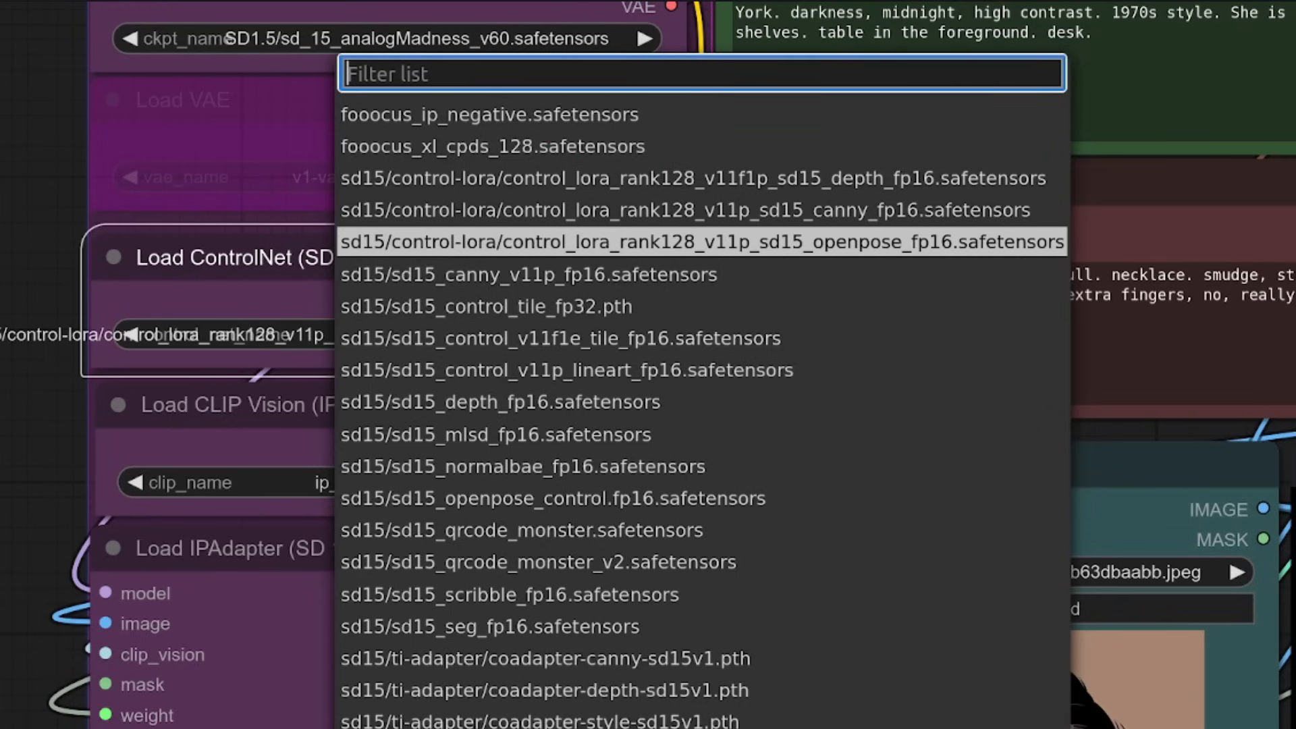
type("depth")
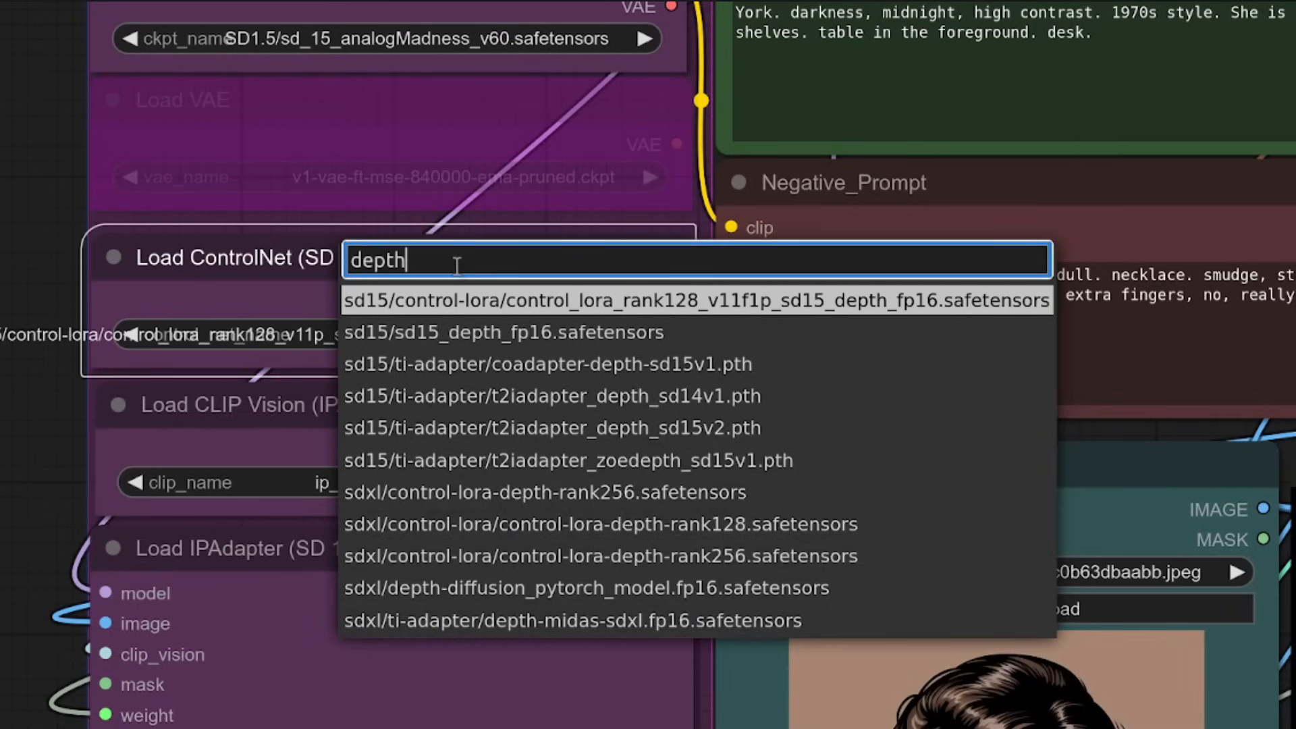
left_click_drag(457, 266, 311, 250)
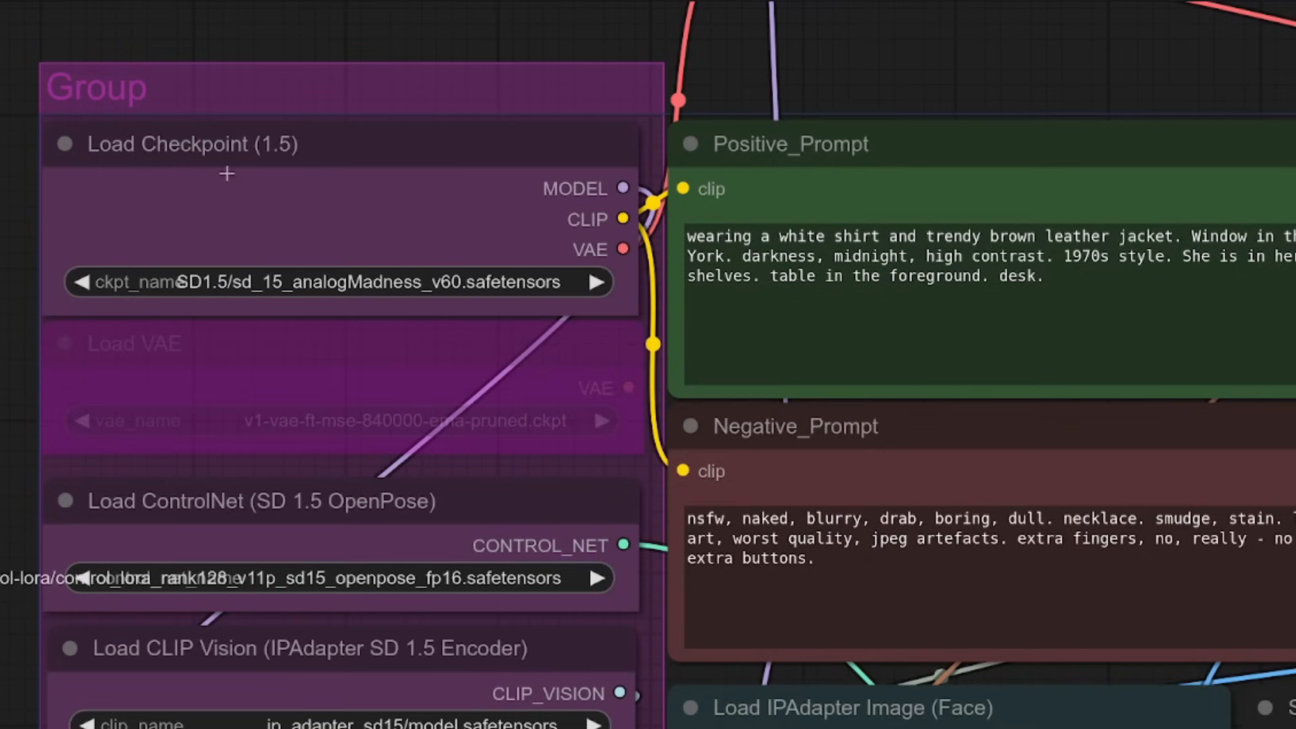
Switch to the file manager and examine the subfolders of checkpoints in the ComfyUI models folder, then return to the workflow
key("alt+Tab")
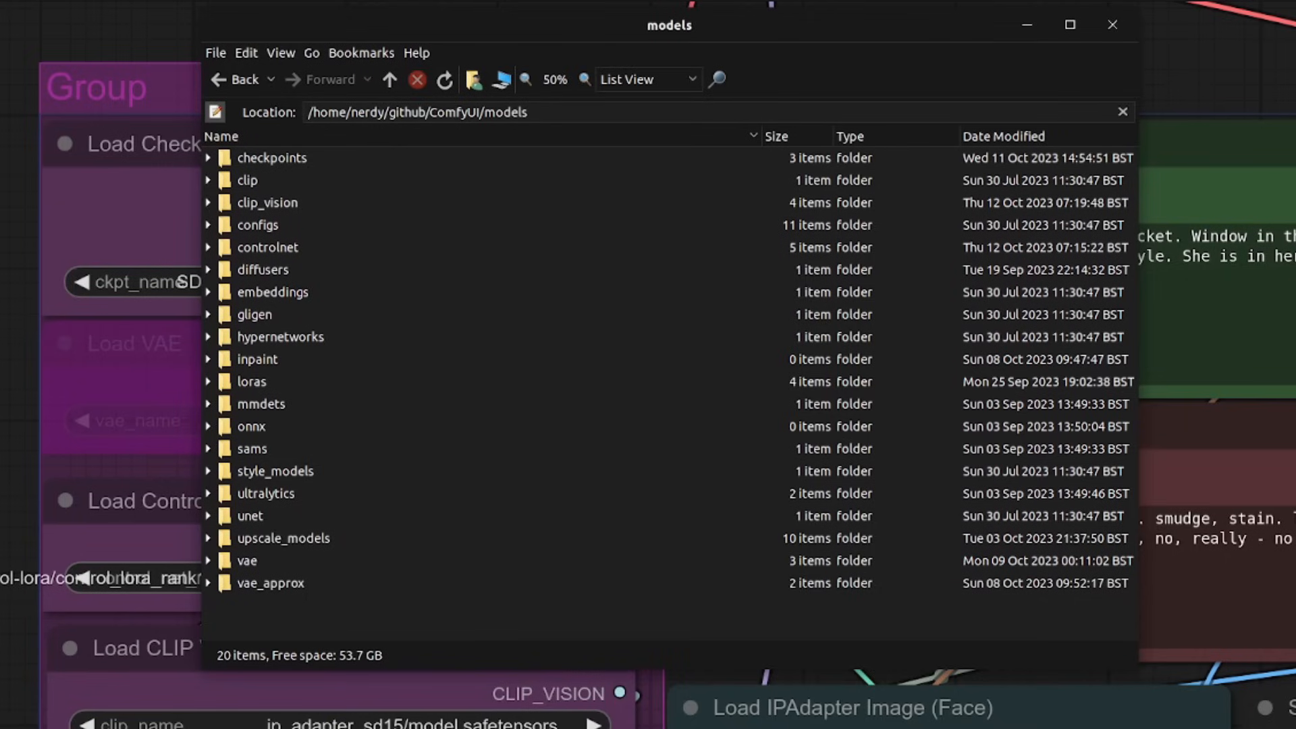
left_click(208, 157)
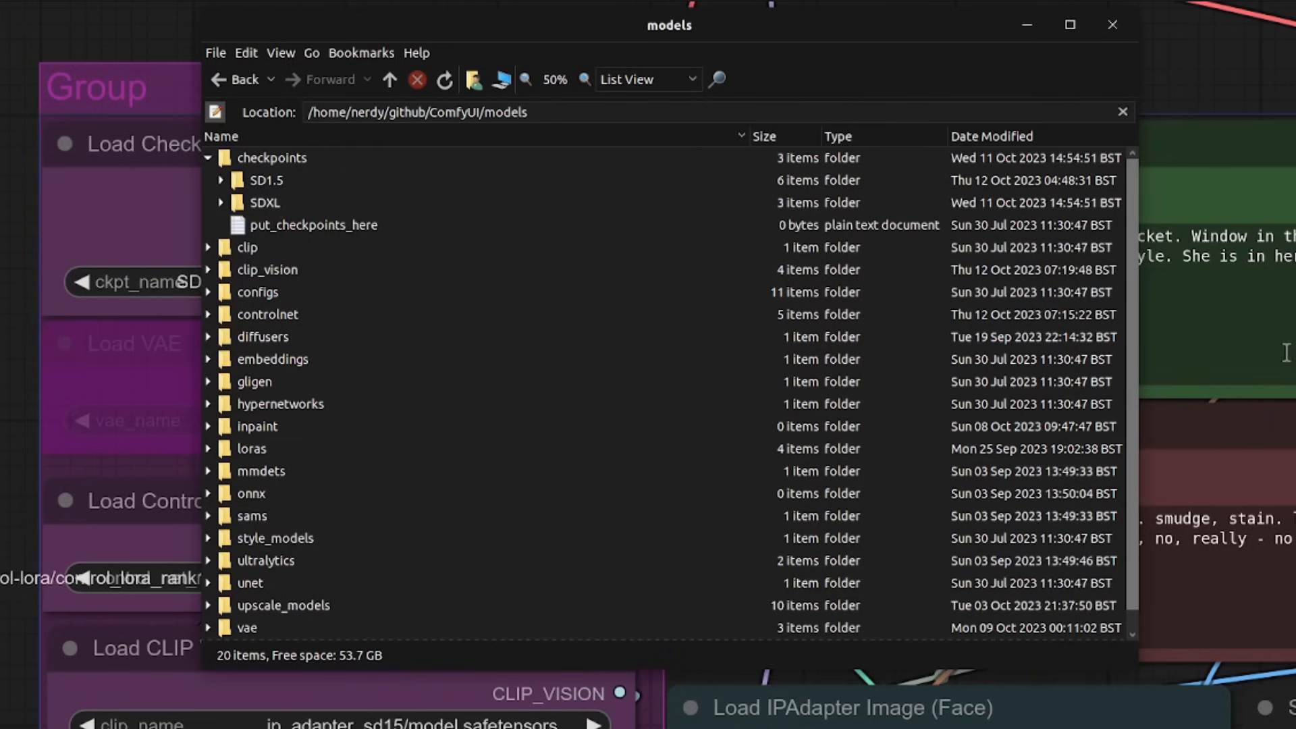
left_click(1027, 27)
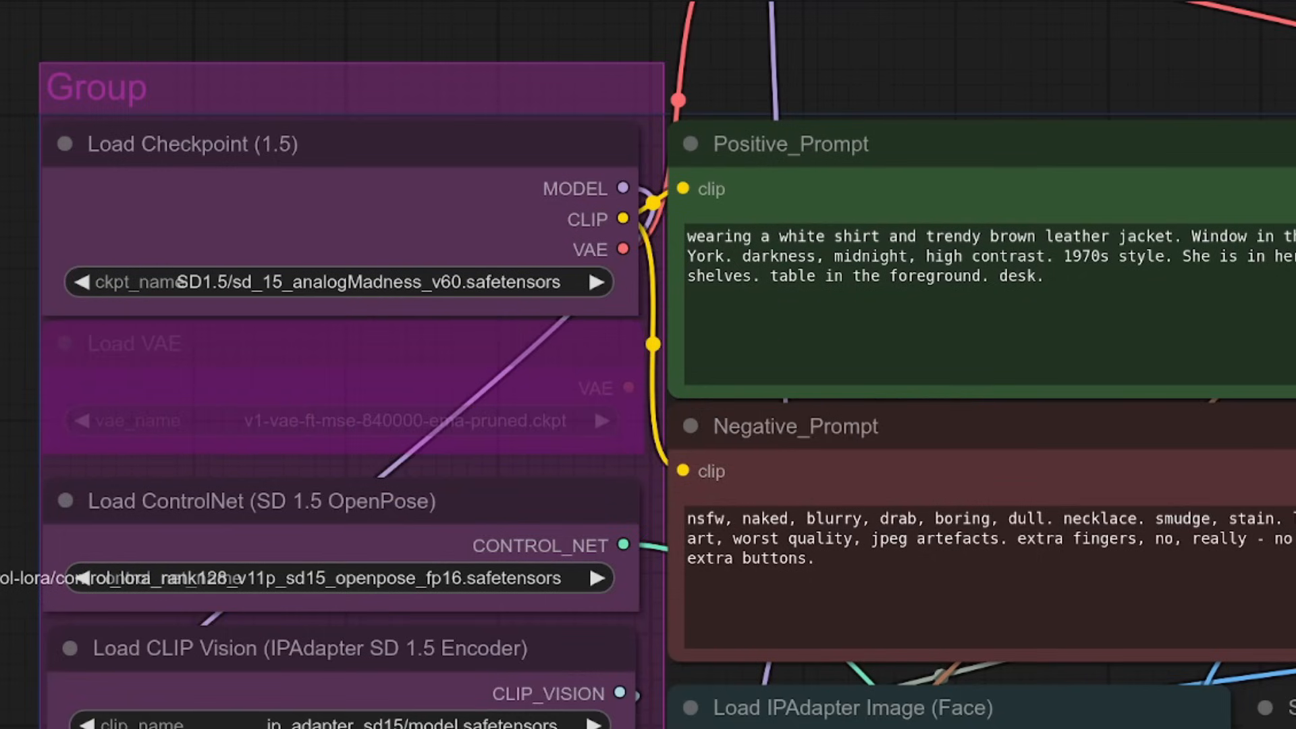
Choose SD1.5/sd_15_analogMadness_v60.safetensors as the model in the Load Checkpoint (1.5) node
left_click(414, 284)
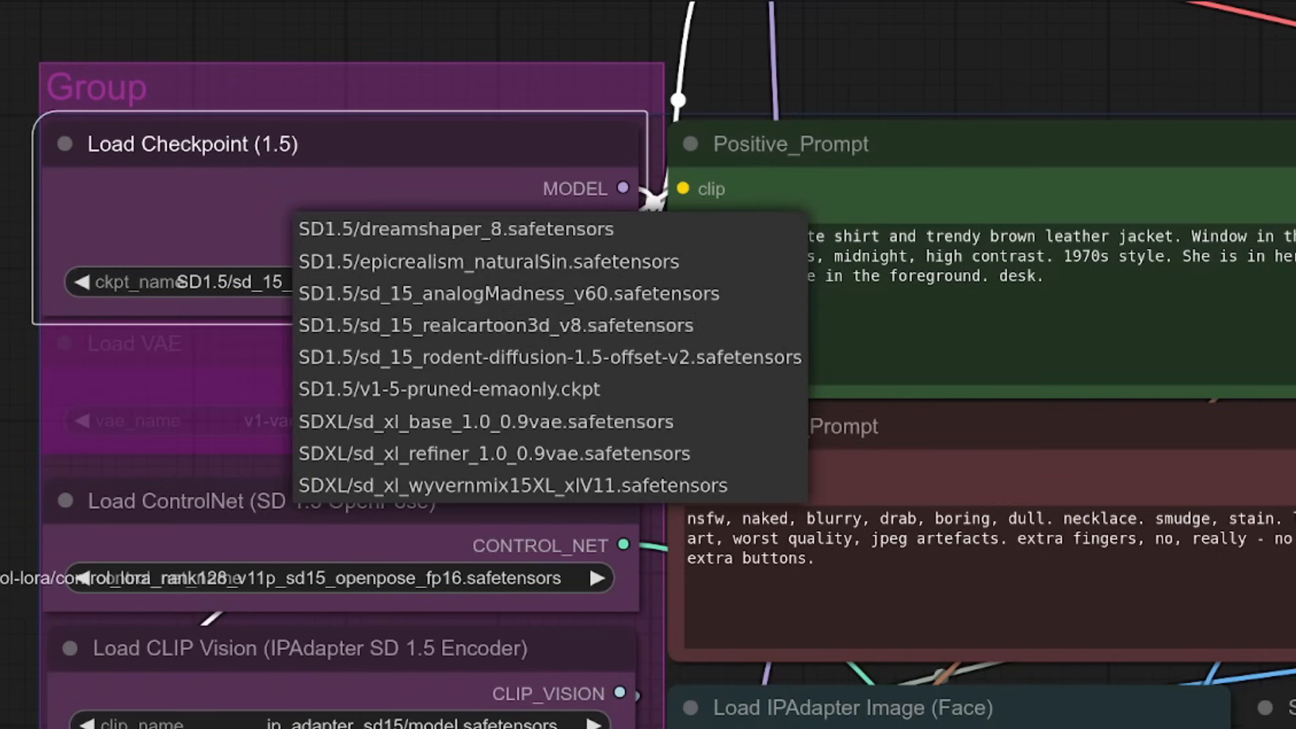
left_click(513, 293)
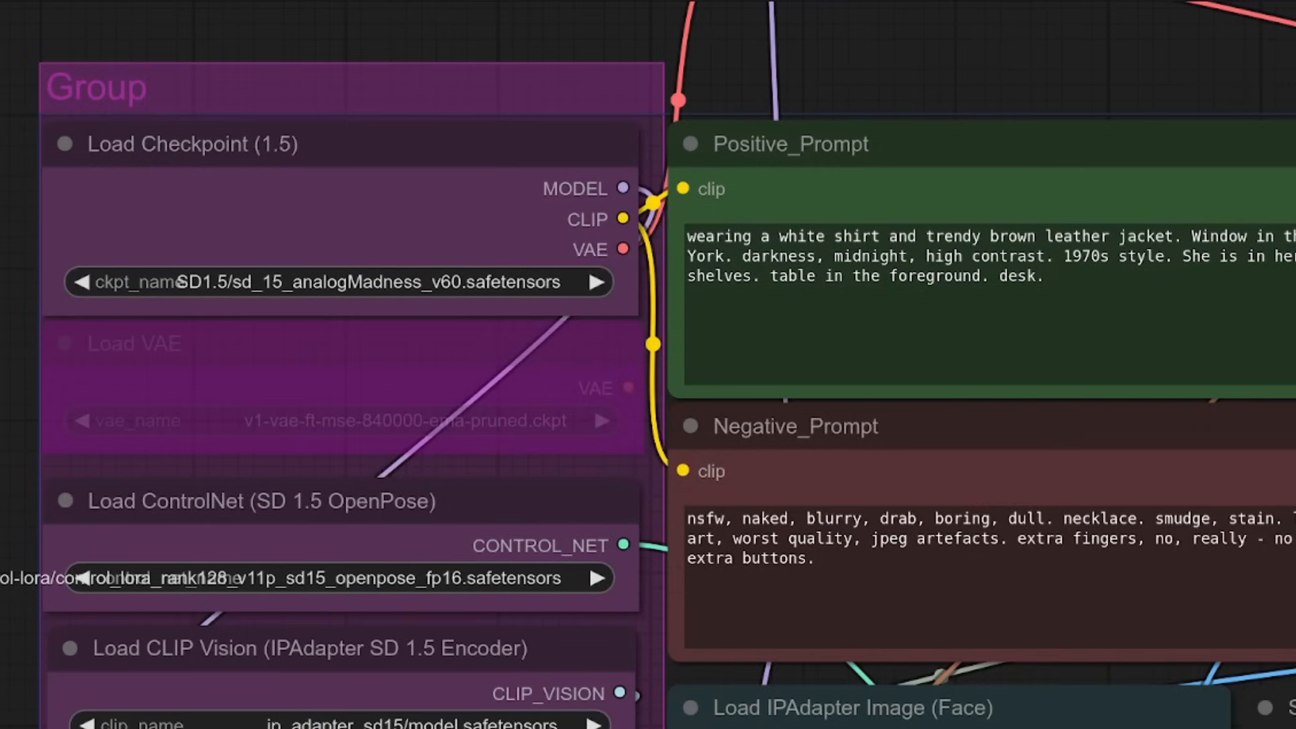
Switch to the file manager and examine how the controlnet models folder and its sd15 subfolder are organised
left_click_drag(19, 534, 43, 168)
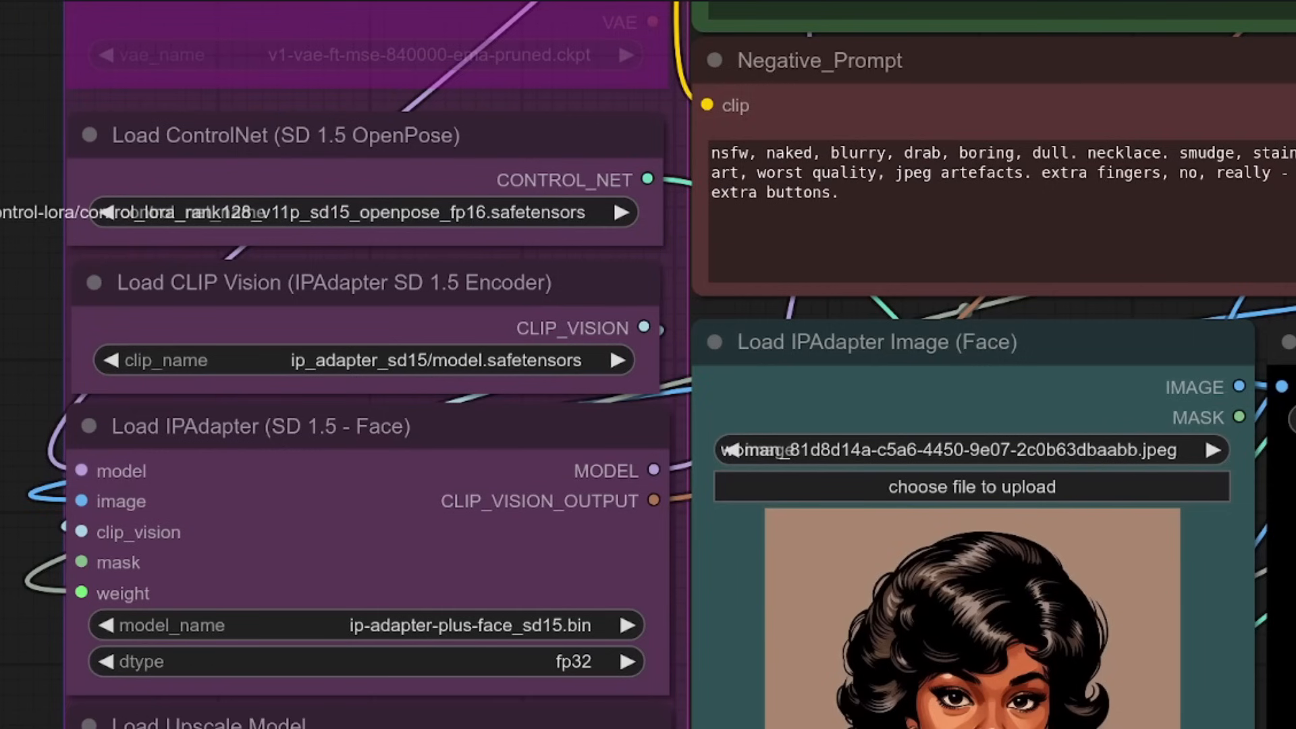
key("alt+Tab")
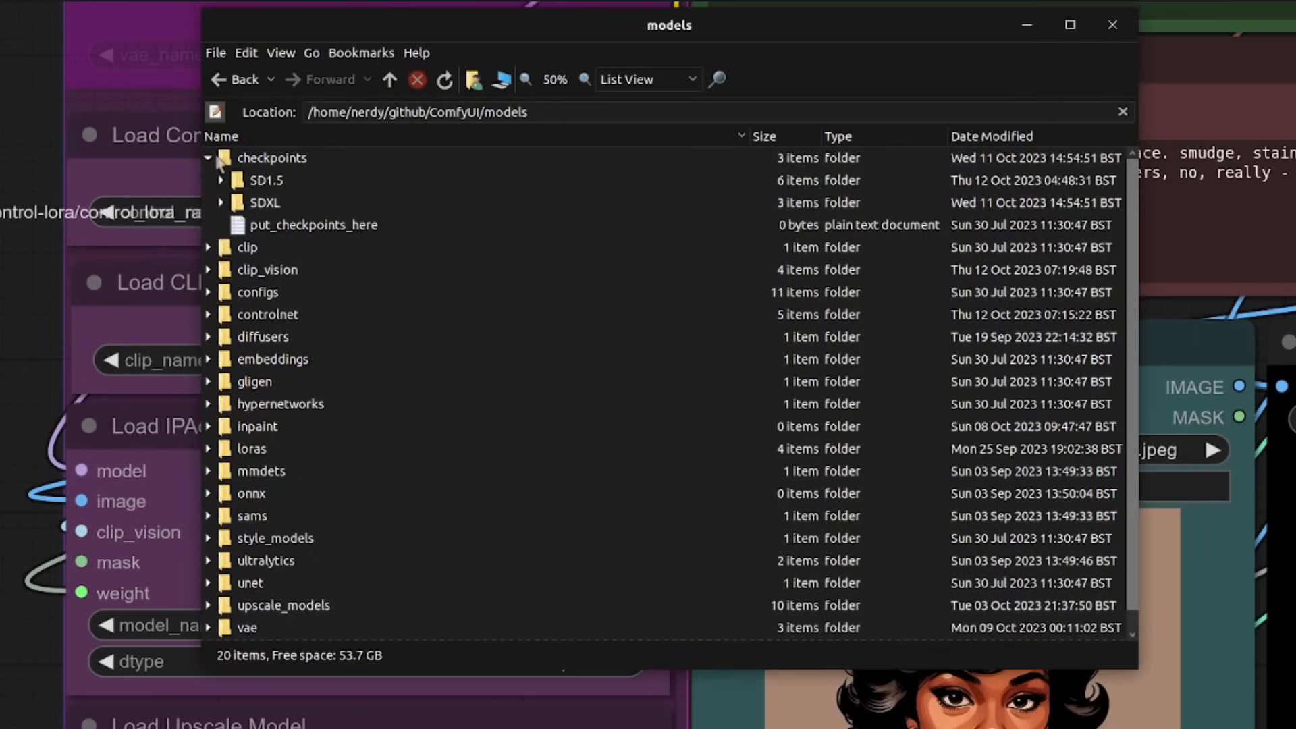
left_click(208, 158)
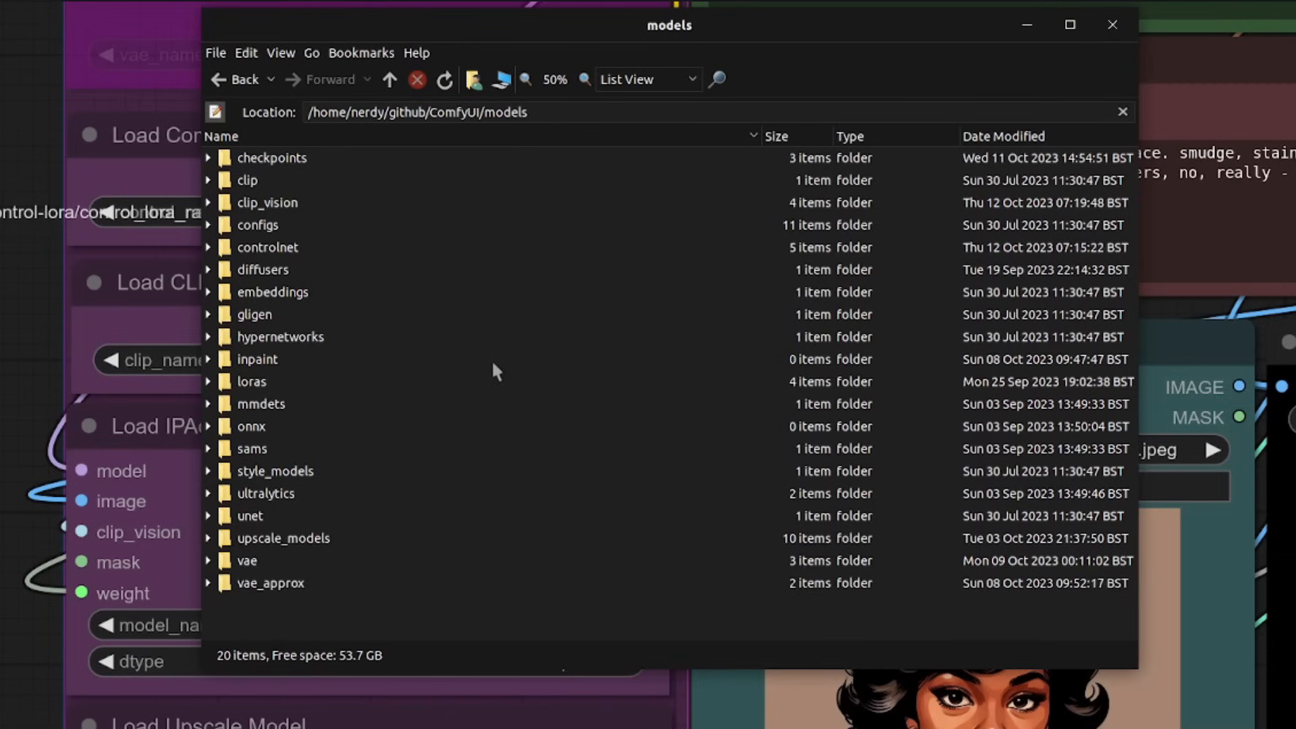
left_click(209, 248)
left_click(288, 251)
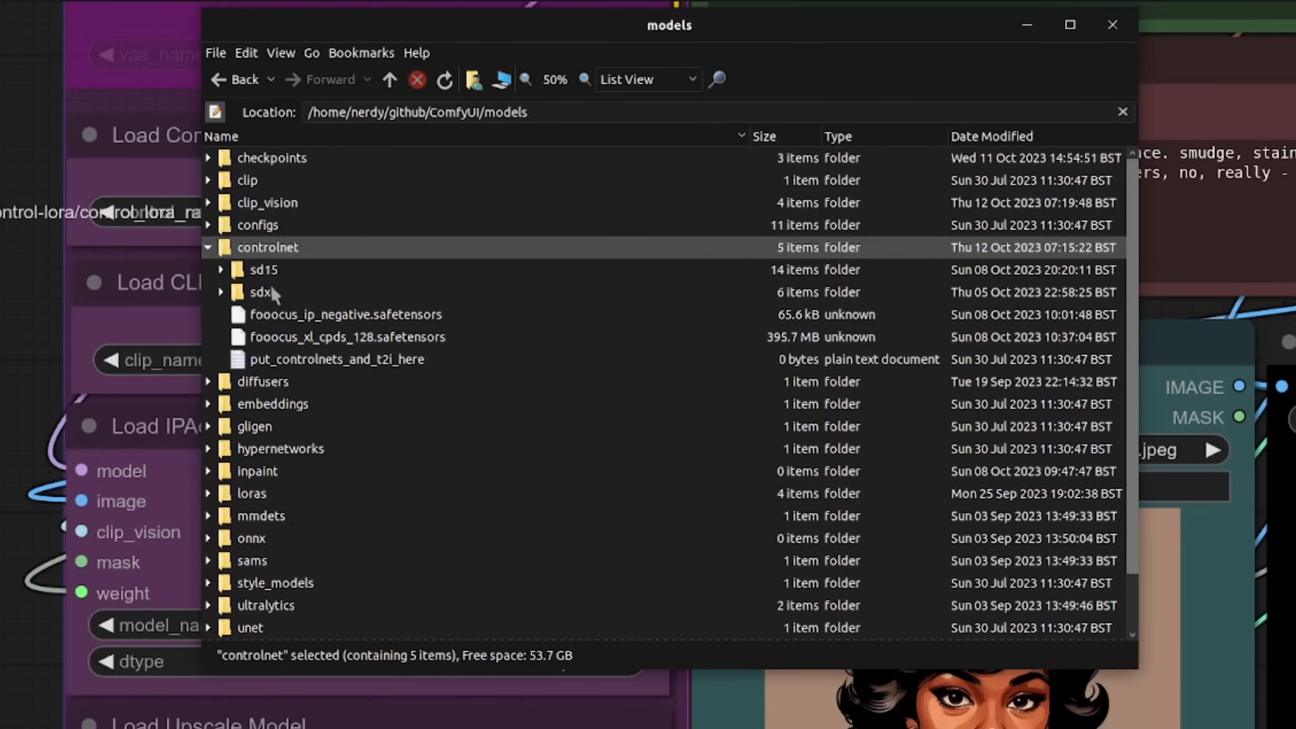
left_click(221, 271)
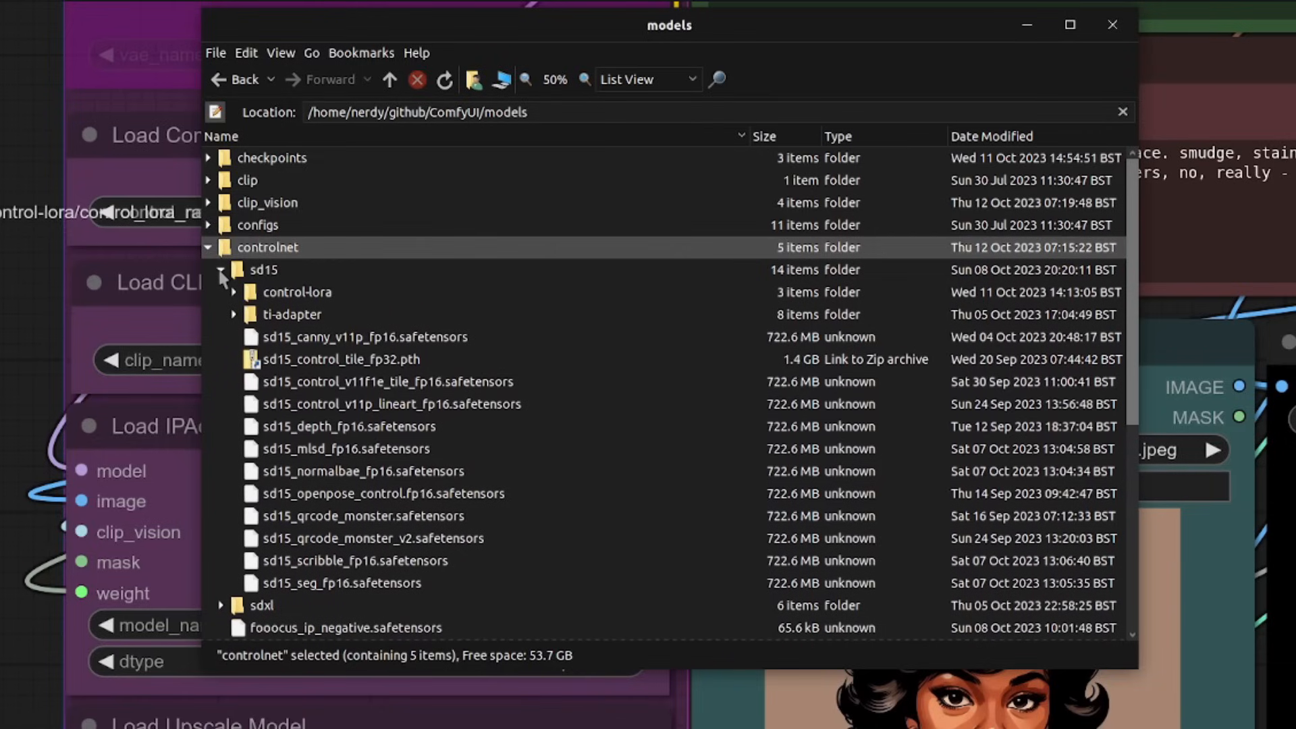
left_click(221, 270)
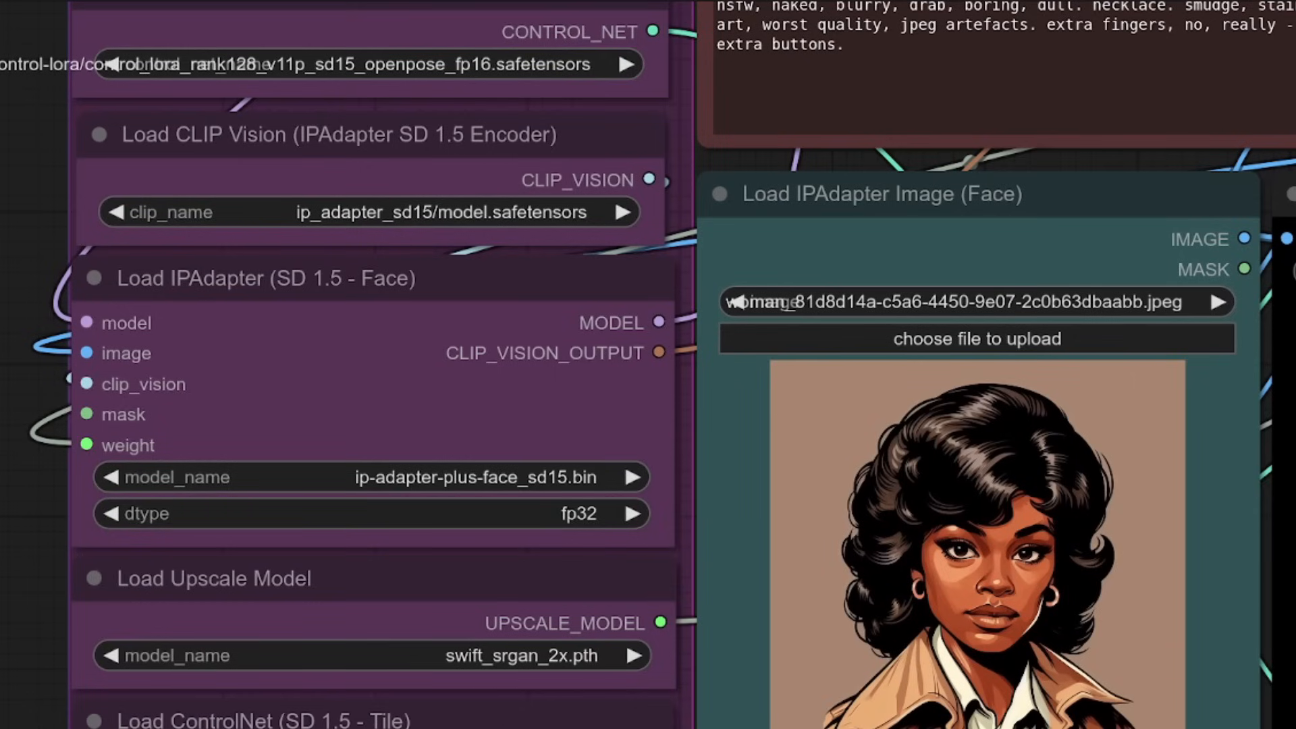
Examine the ip_adapter_sd15 and ip_adapter_sdxl subfolders of clip_vision in the file manager, then return to the workflow
key("alt+Tab")
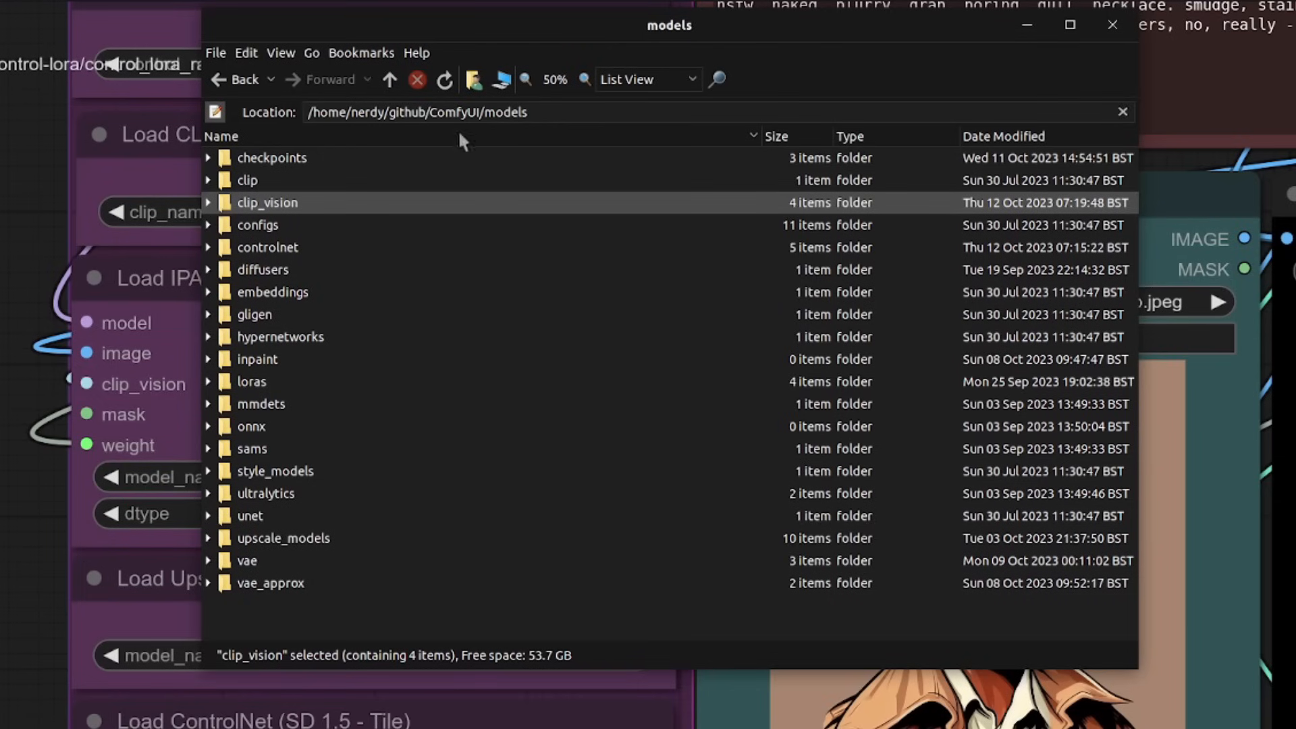
left_click(208, 203)
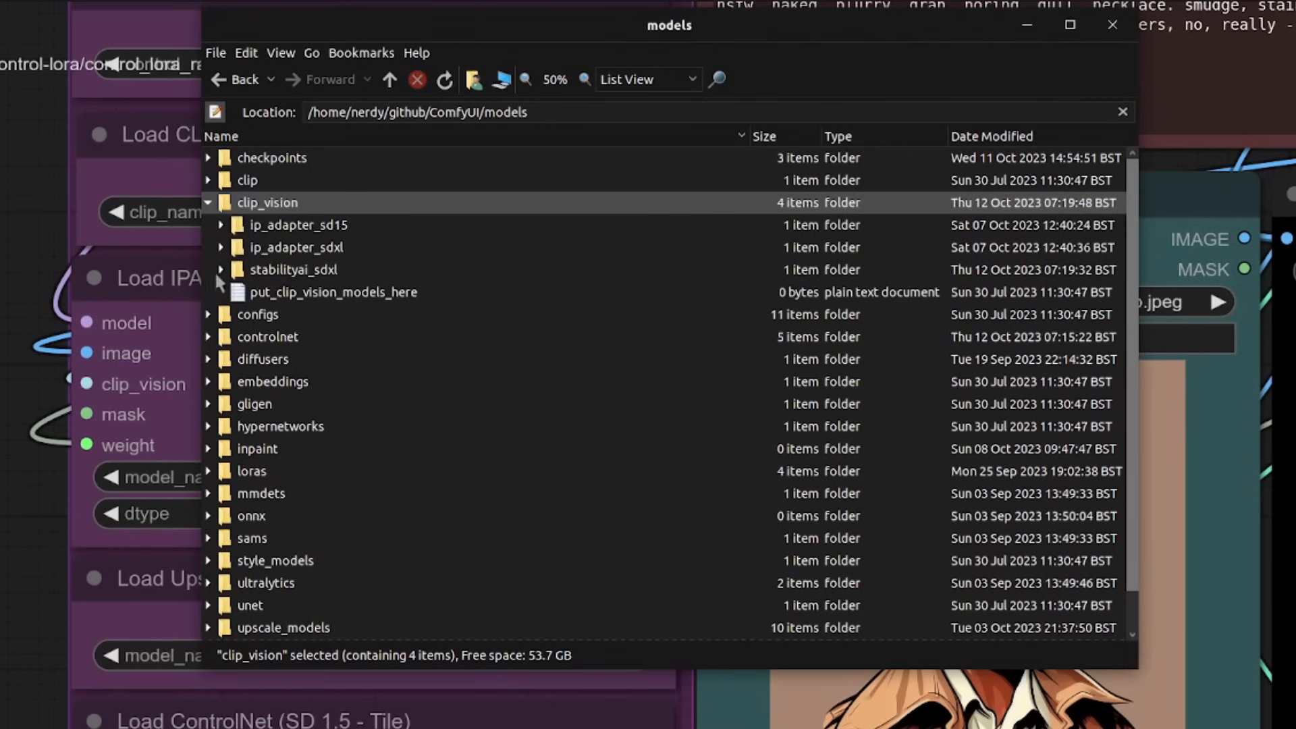
left_click(221, 247)
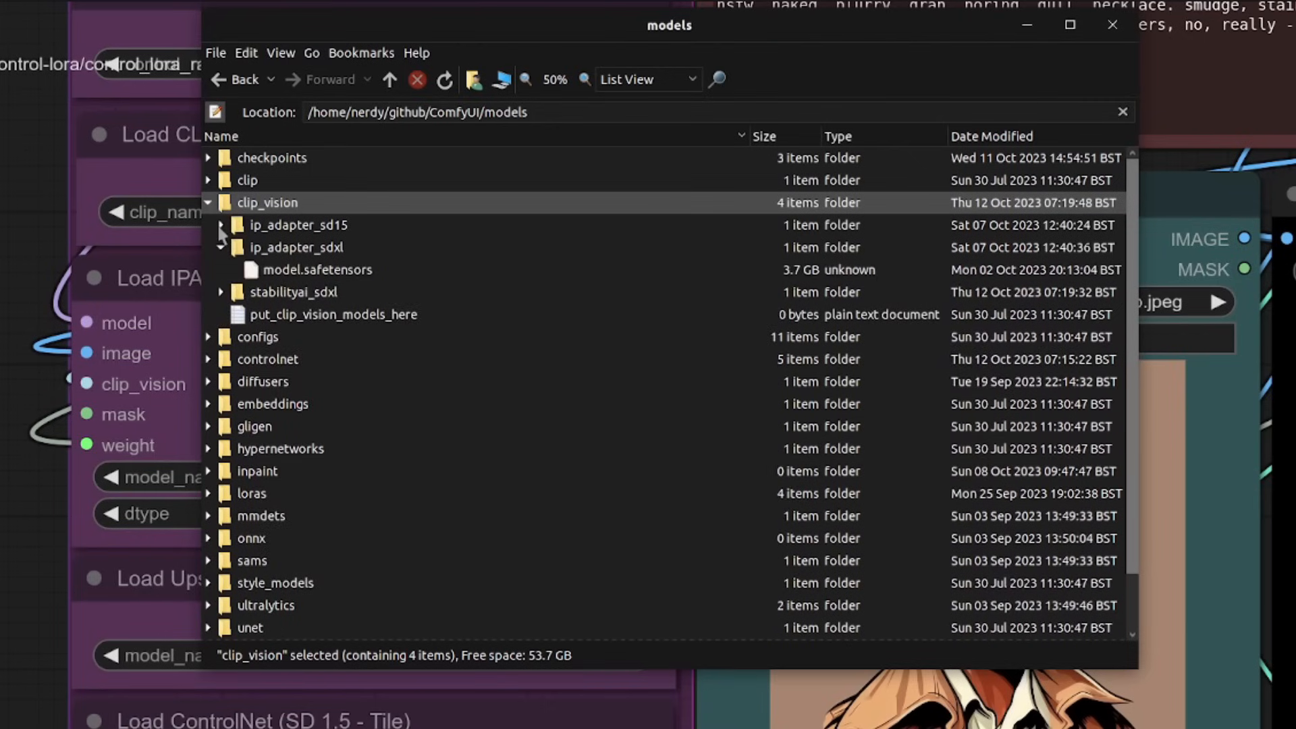
left_click(220, 225)
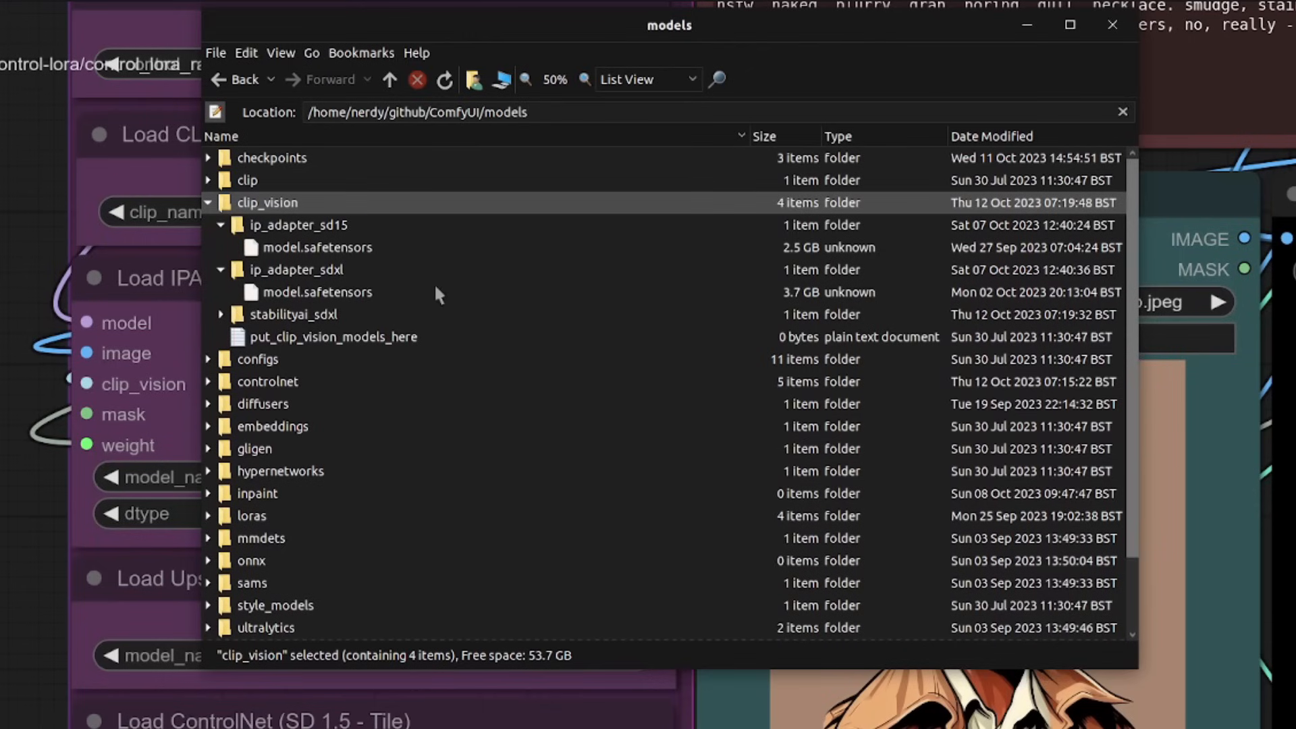
left_click(208, 202)
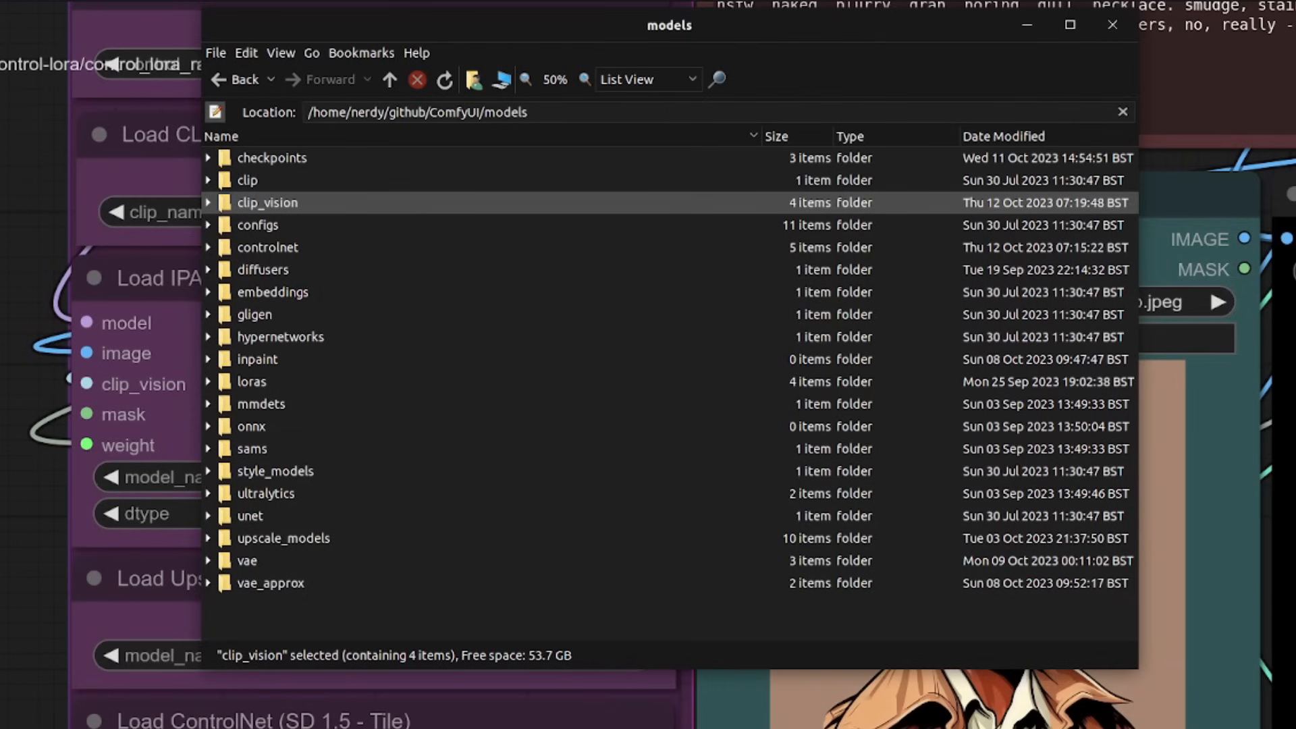
left_click(94, 366)
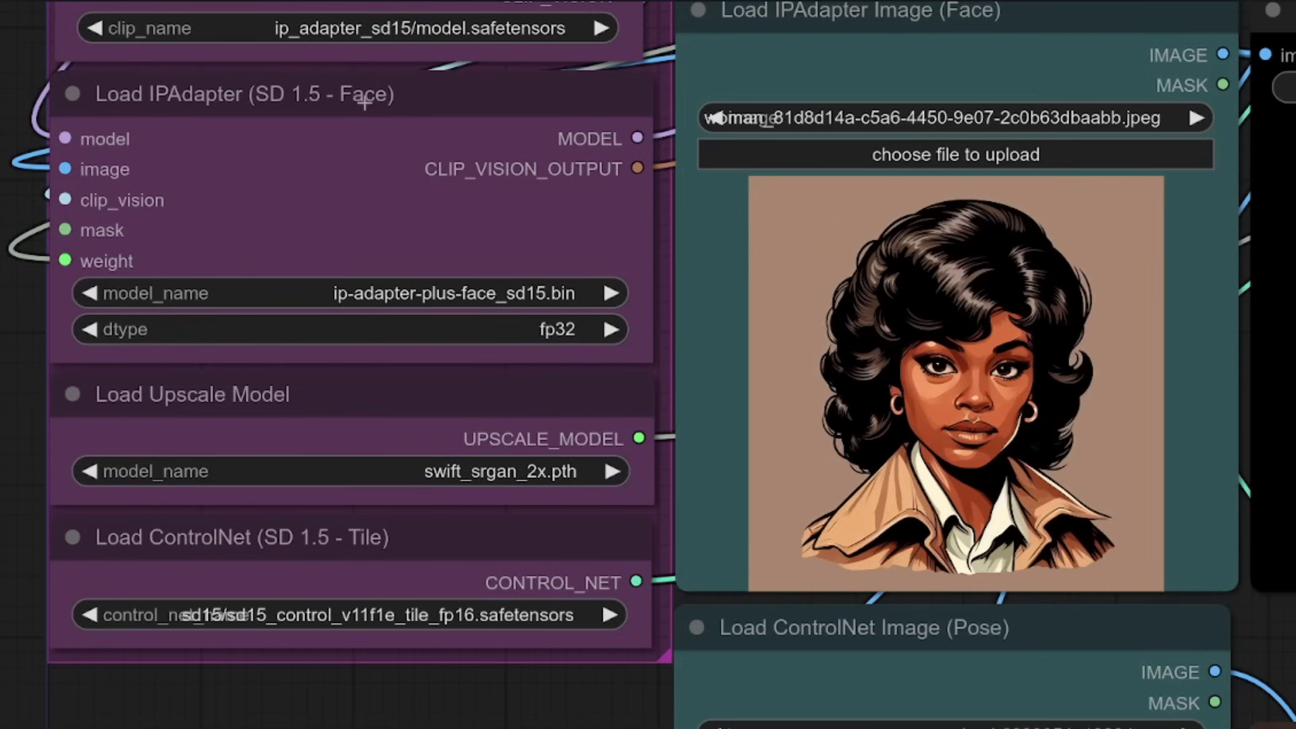
Find ip-adapter-plus-face_sd15.bin in the models folder of custom_nodes/IPAdapter-ComfyUI using the file manager
key("alt+Tab")
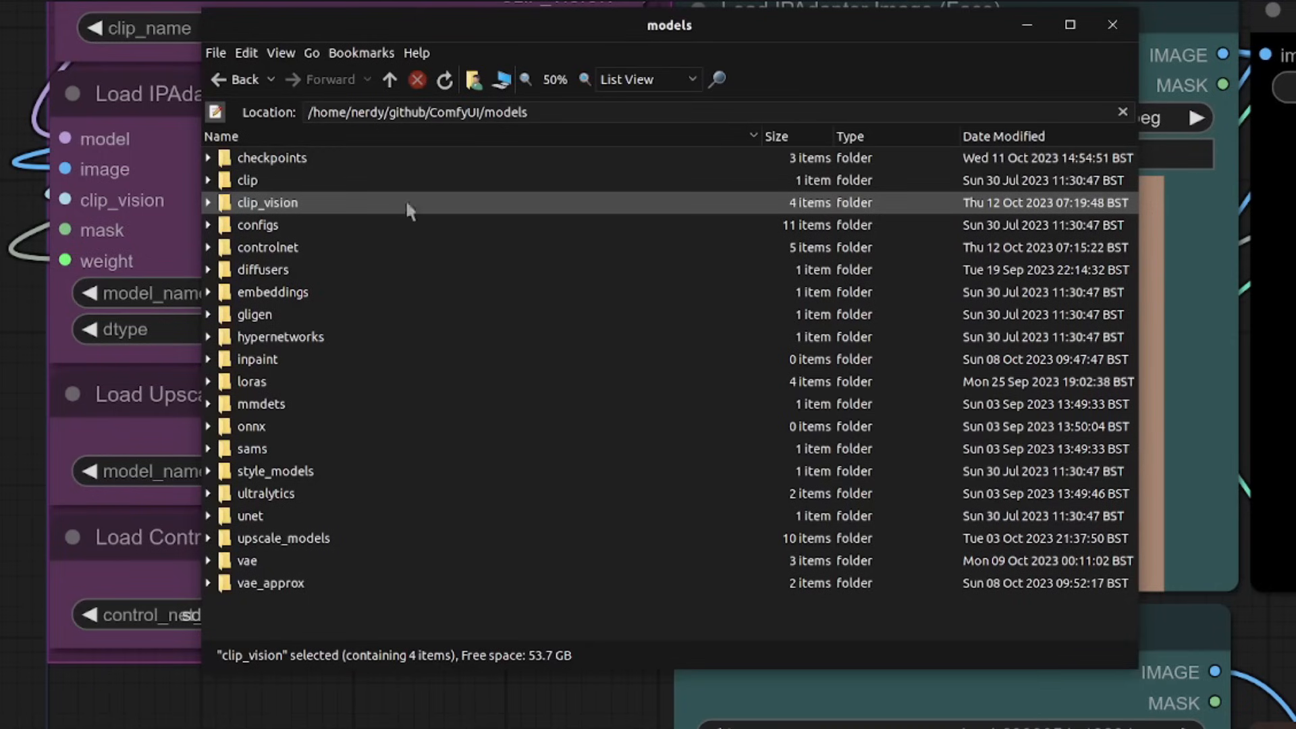
left_click(390, 81)
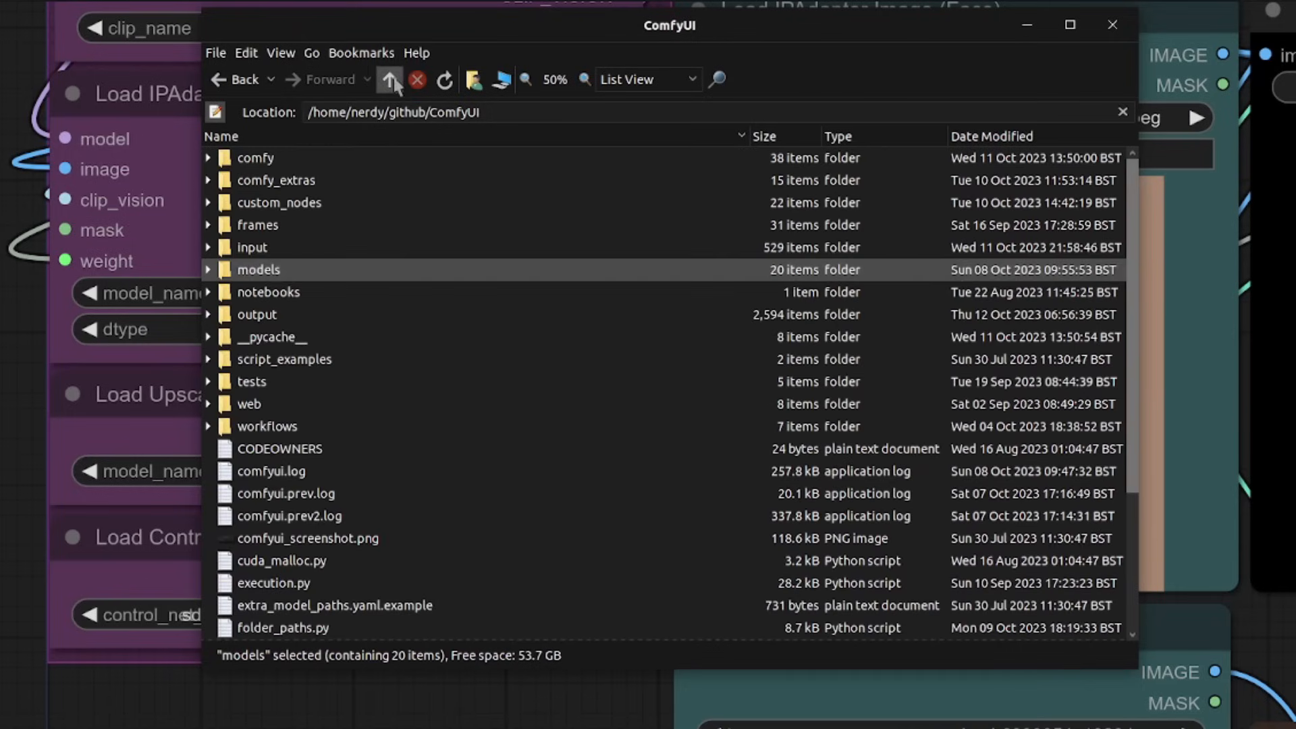
double_click(294, 204)
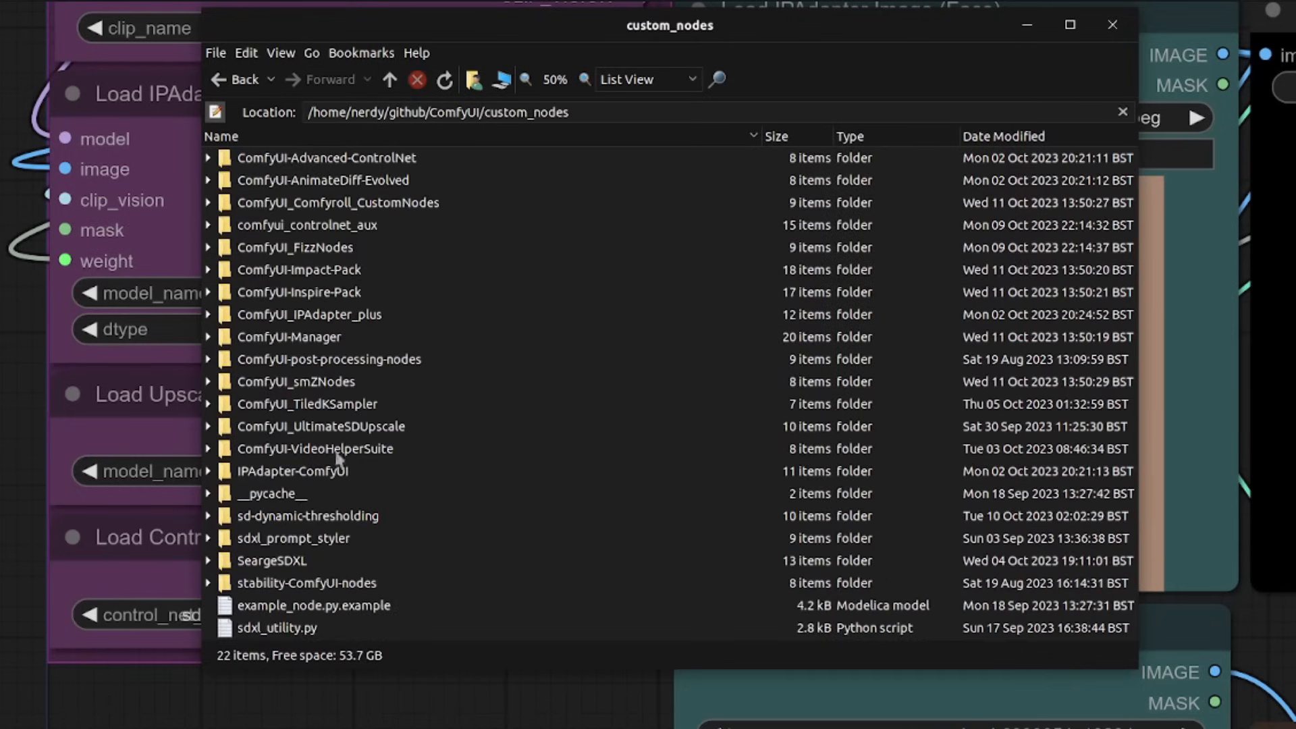
double_click(337, 471)
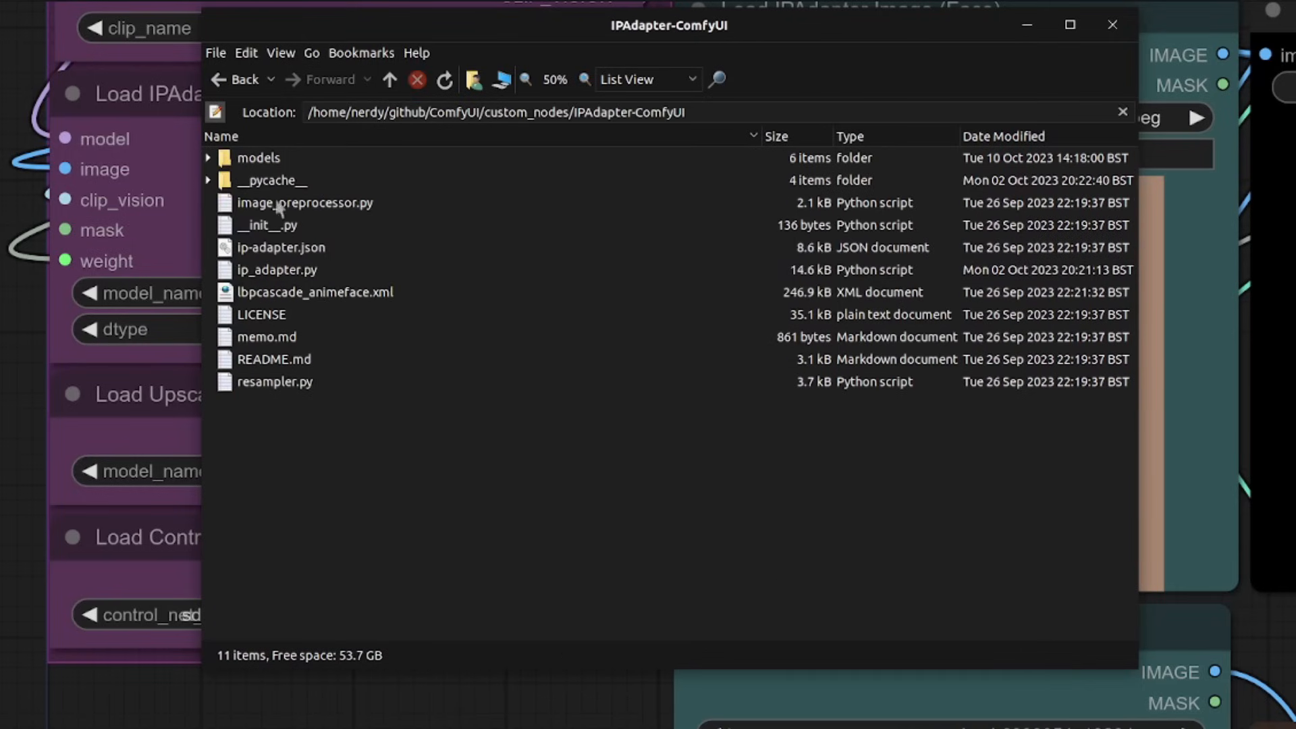
left_click(208, 157)
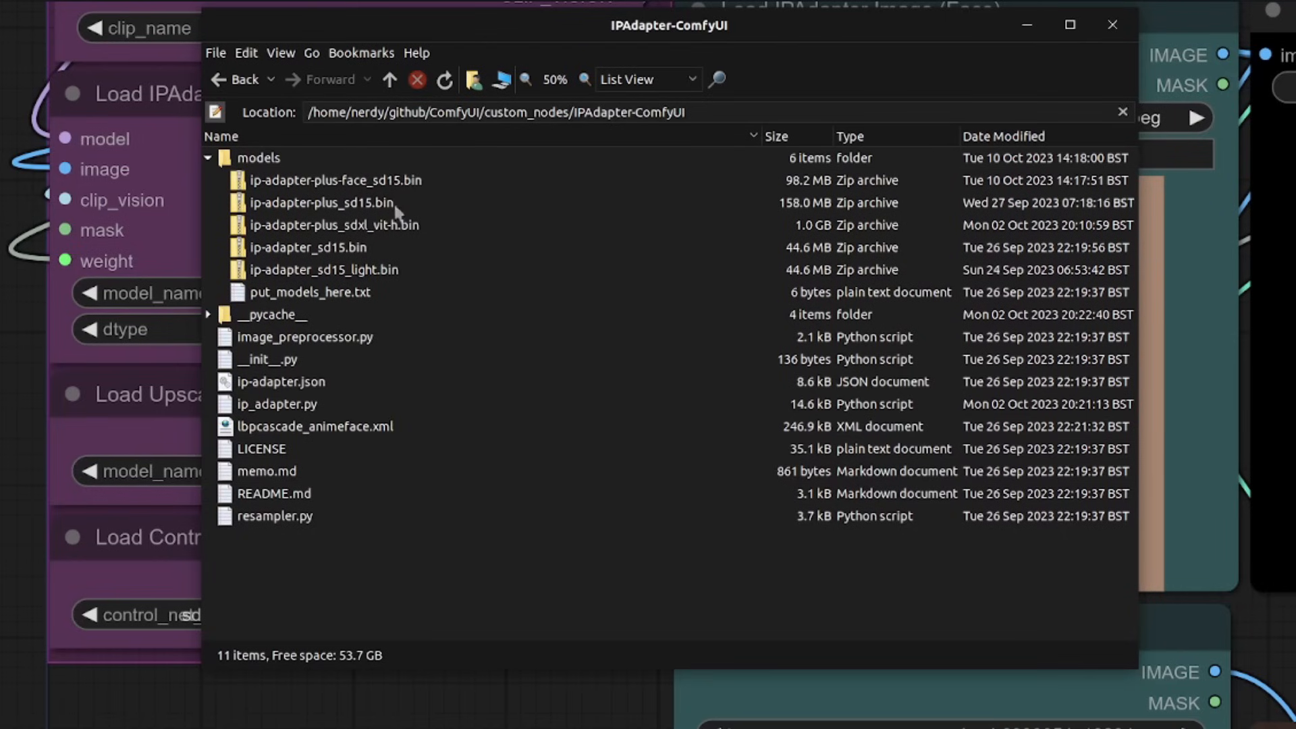
left_click(331, 181)
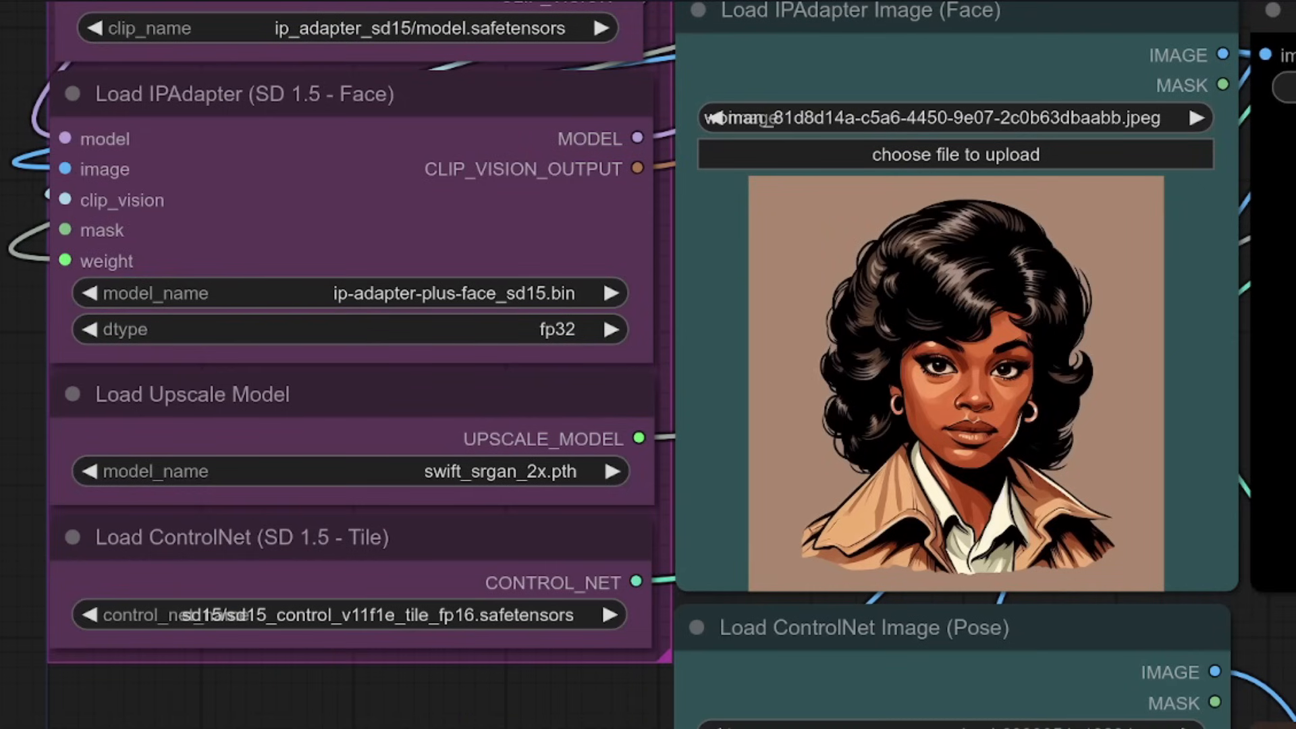
Switch to the file manager and examine the upscale_models and controlnet folders inside ComfyUI/models
key("alt+Tab")
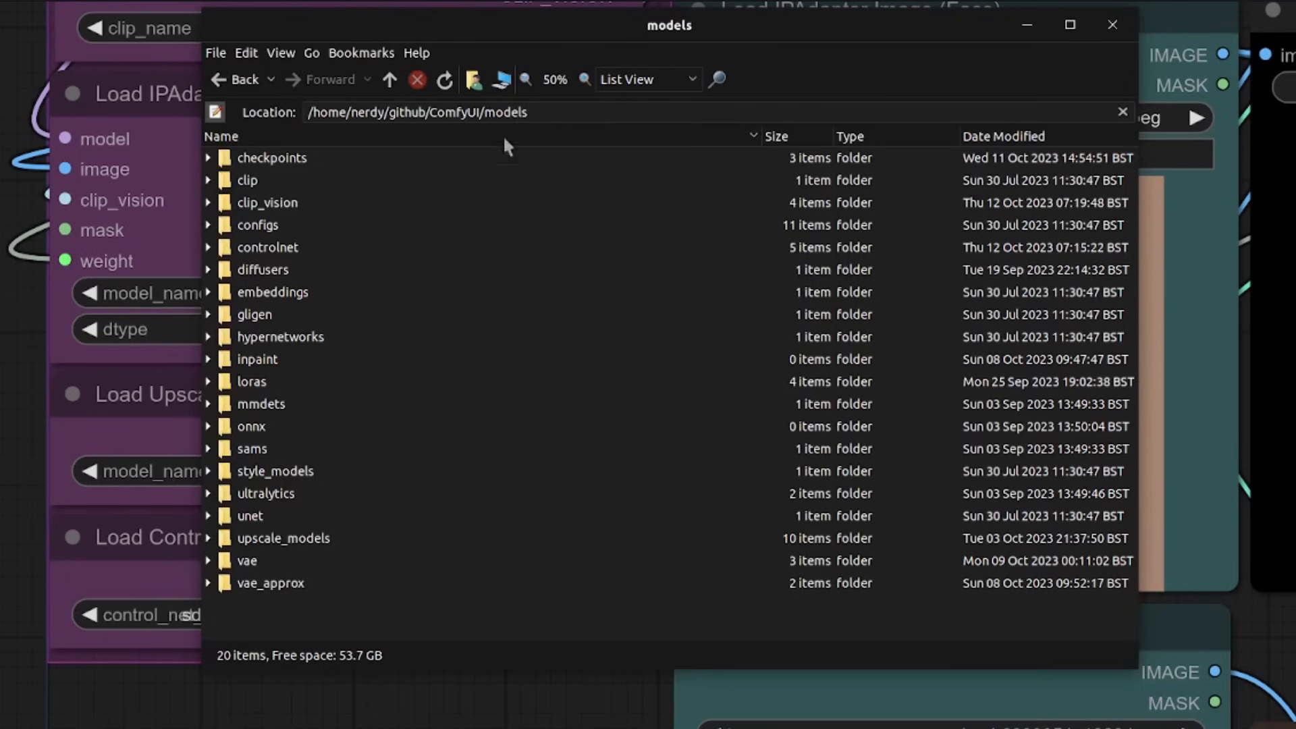
left_click(208, 538)
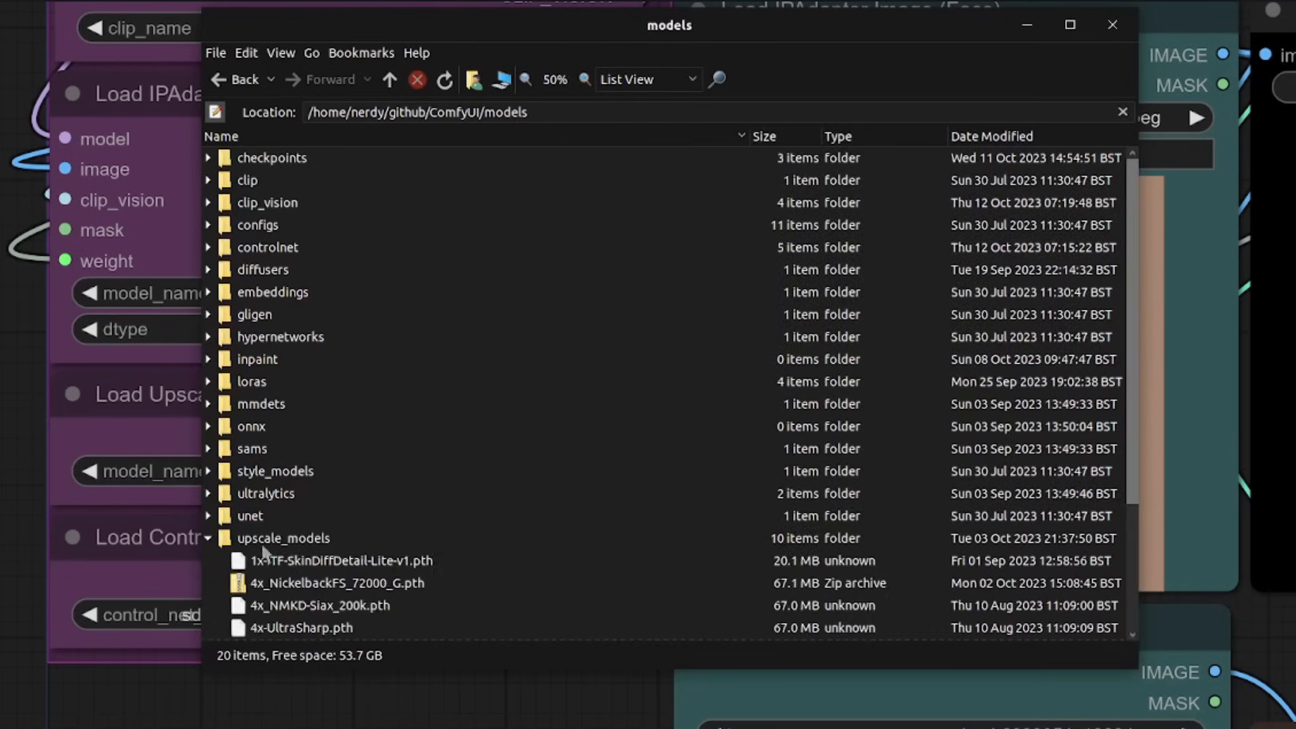
scroll(351, 473, "down", 2)
scroll(311, 439, "down", 1)
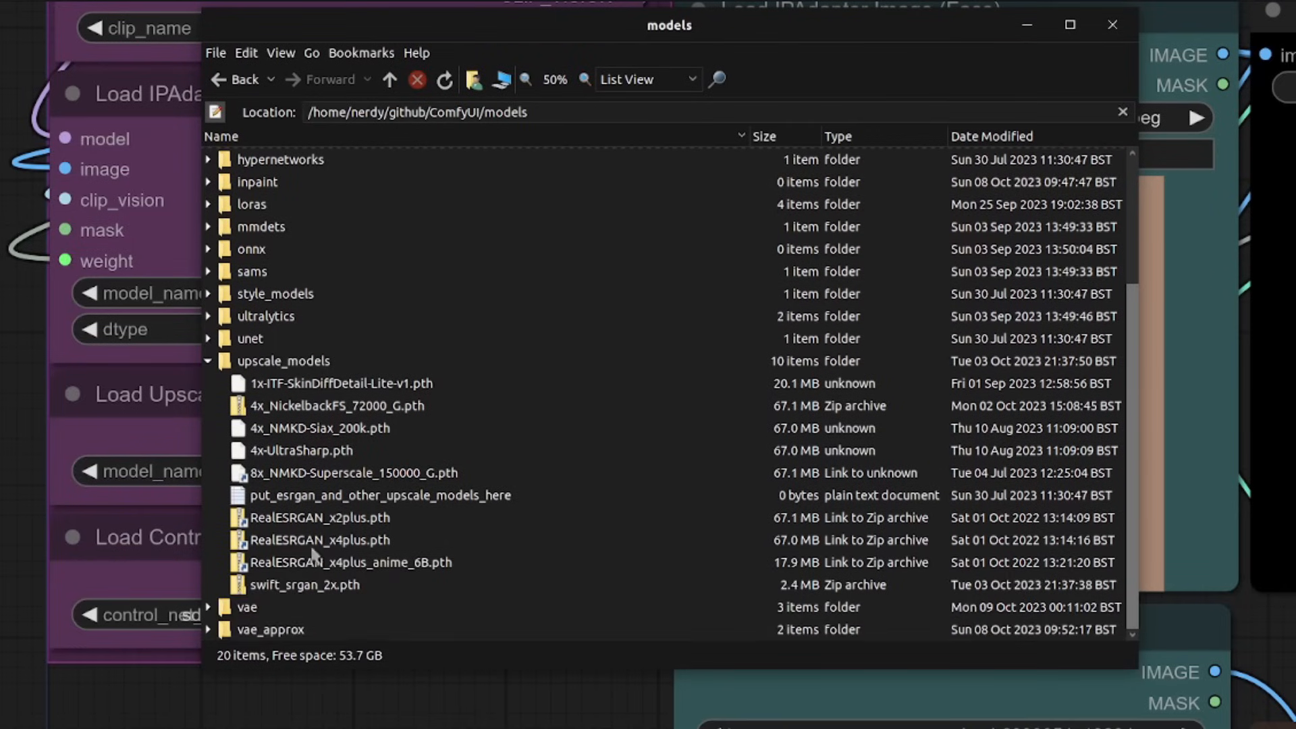
left_click(209, 361)
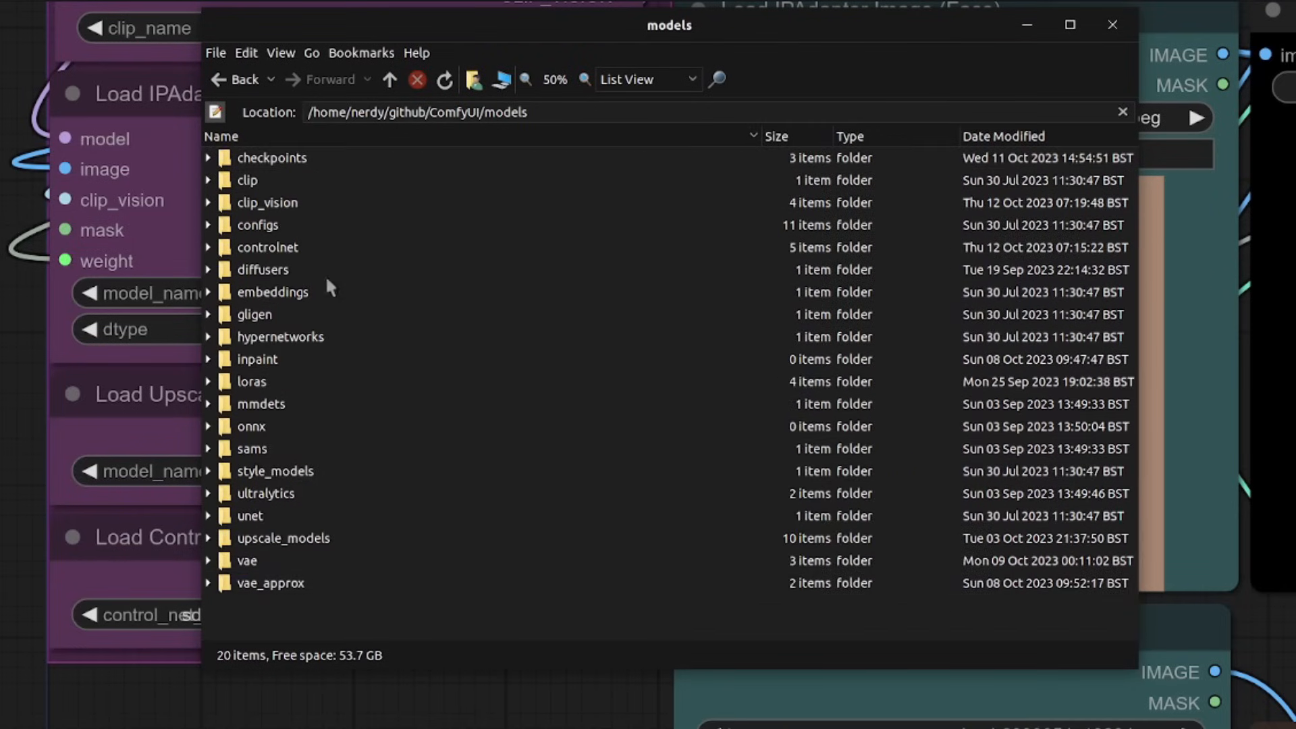
left_click(208, 248)
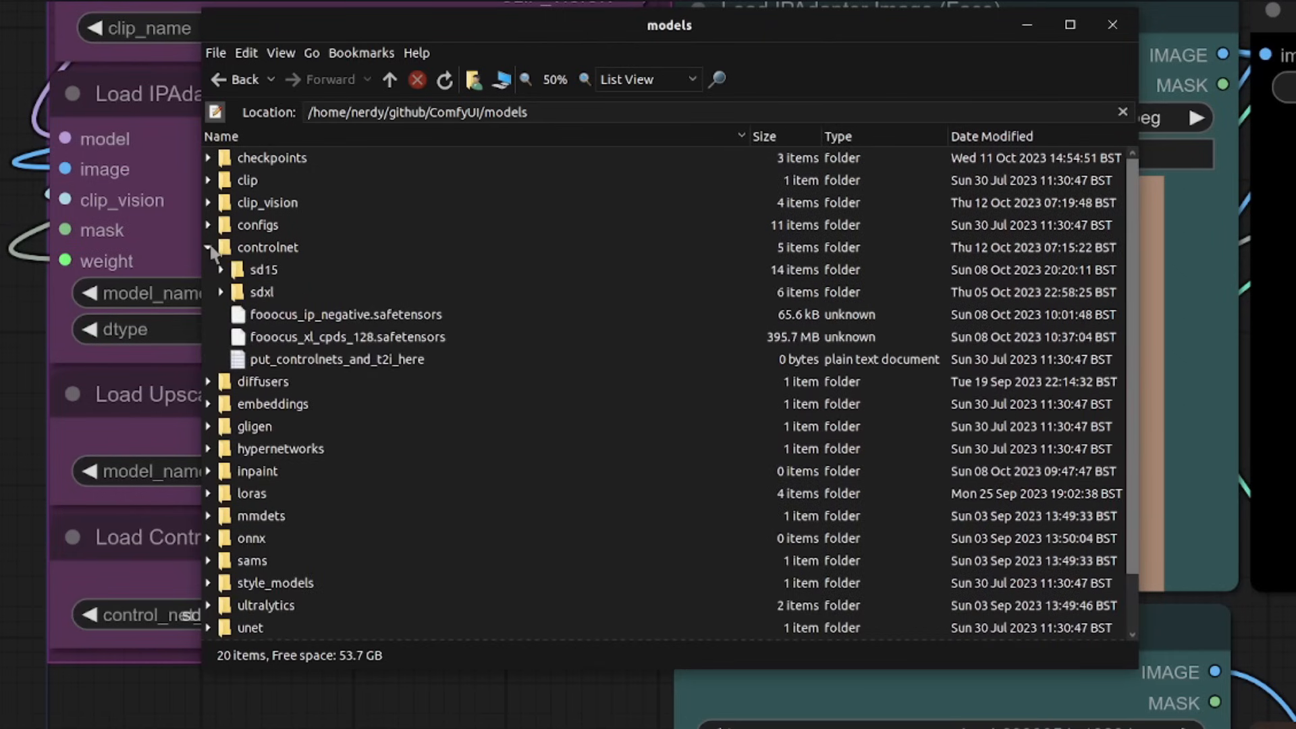
left_click(287, 254)
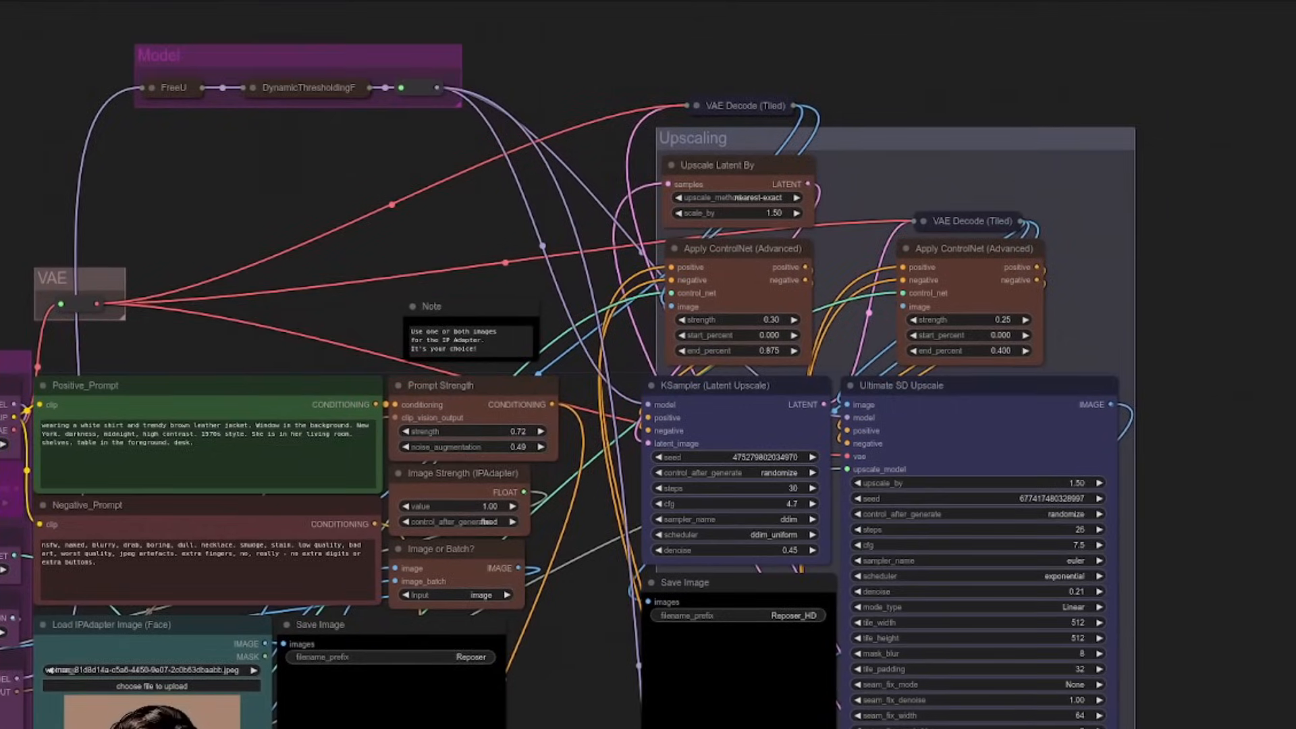
Bypass all nodes in the Upscaling group of the workflow
scroll(1237, 253, "up", 2)
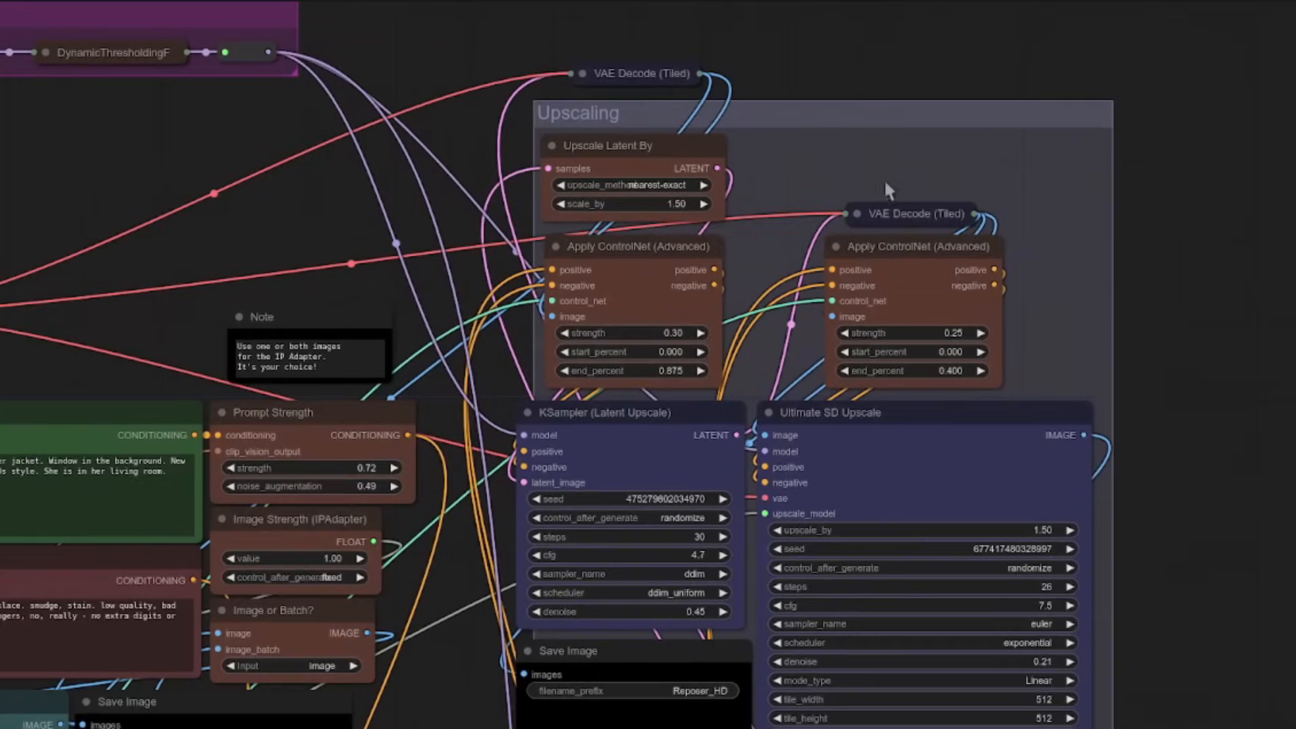
right_click(814, 104)
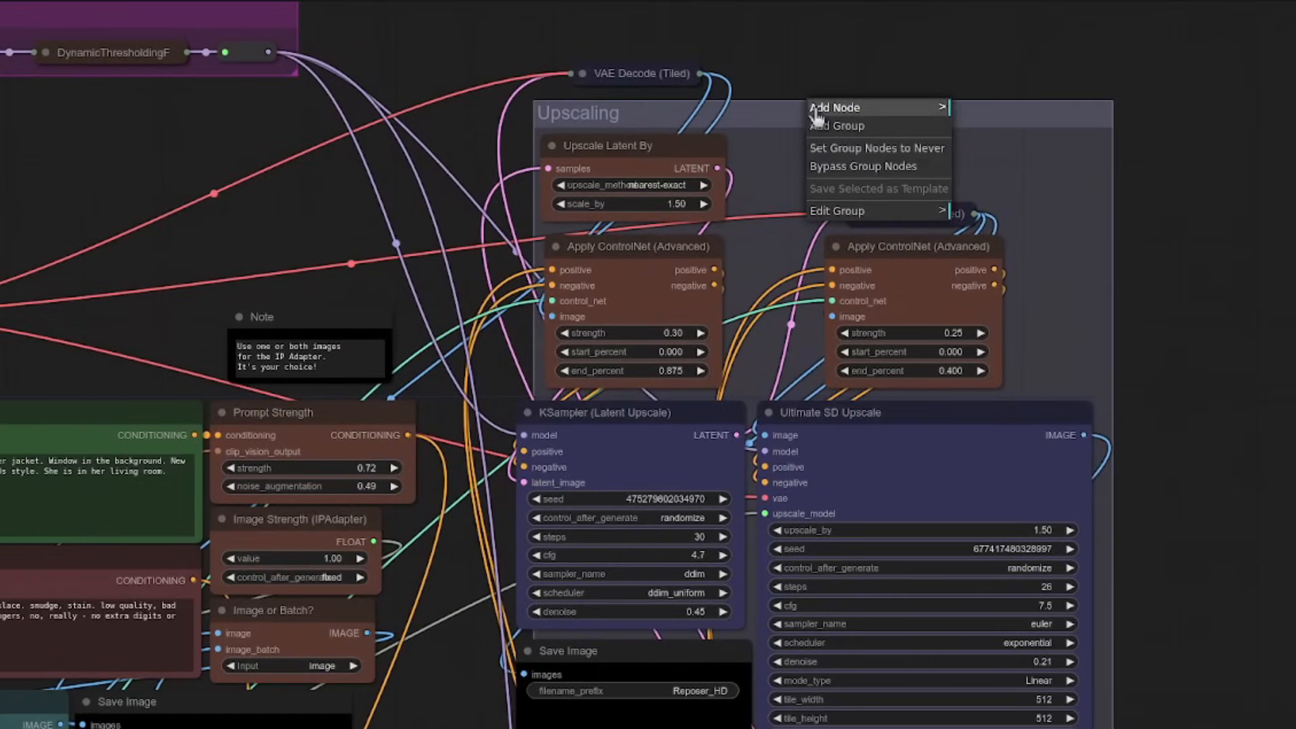
left_click(862, 167)
left_click_drag(683, 656, 1158, 468)
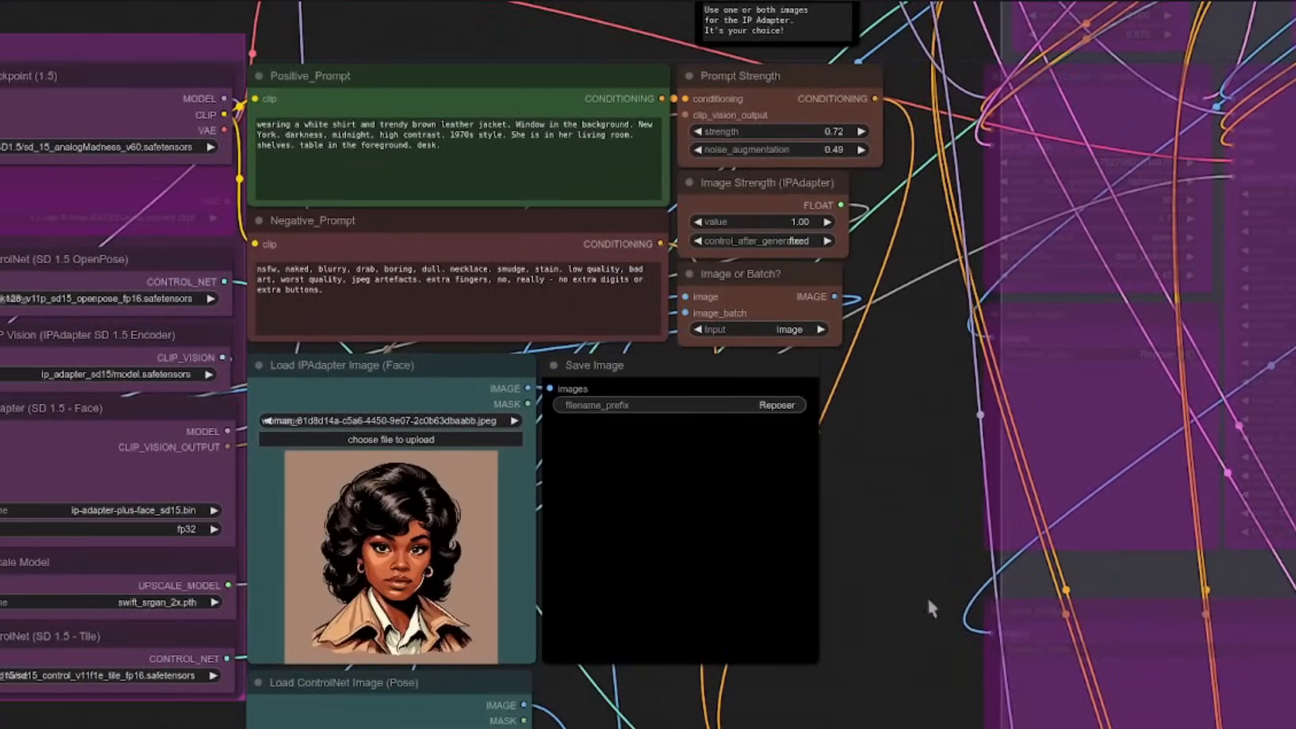
scroll(848, 537, "up", 4)
left_click_drag(849, 537, 1148, 498)
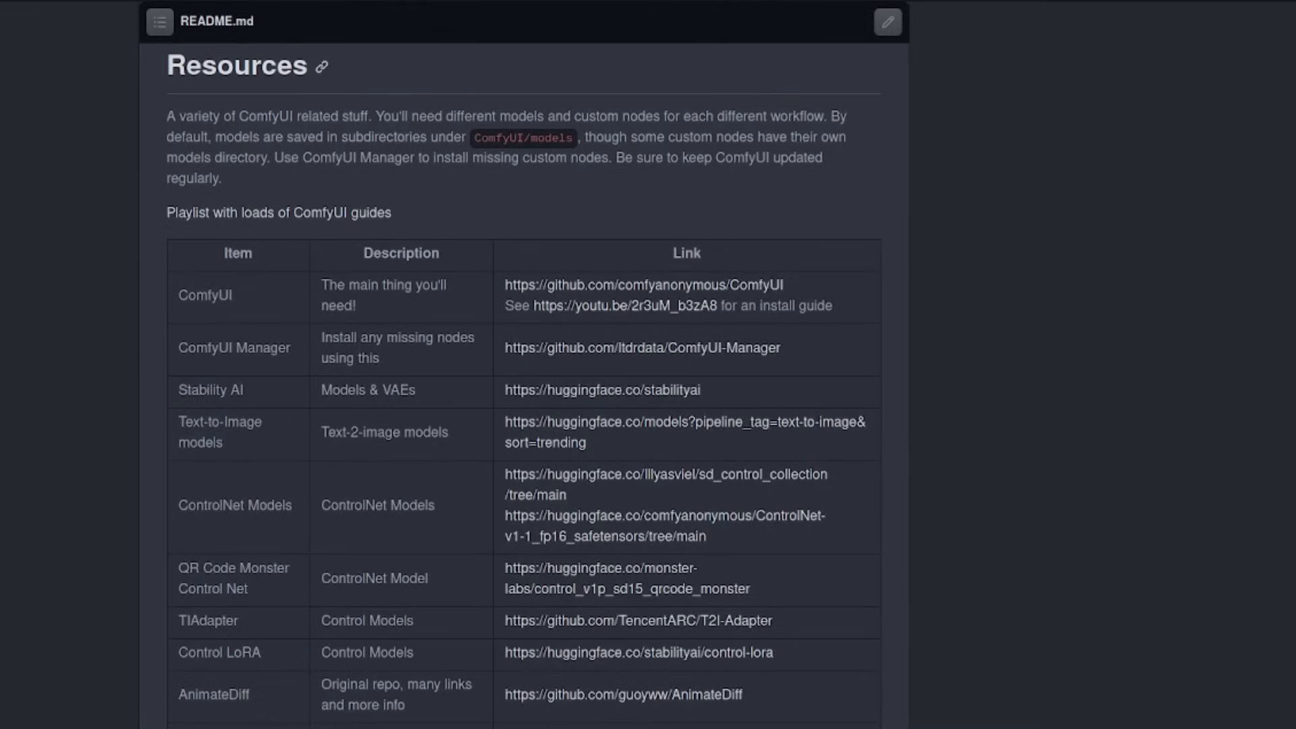
Look through the Resources table in the README.md for links to the required models and custom nodes
scroll(1239, 393, "down", 9)
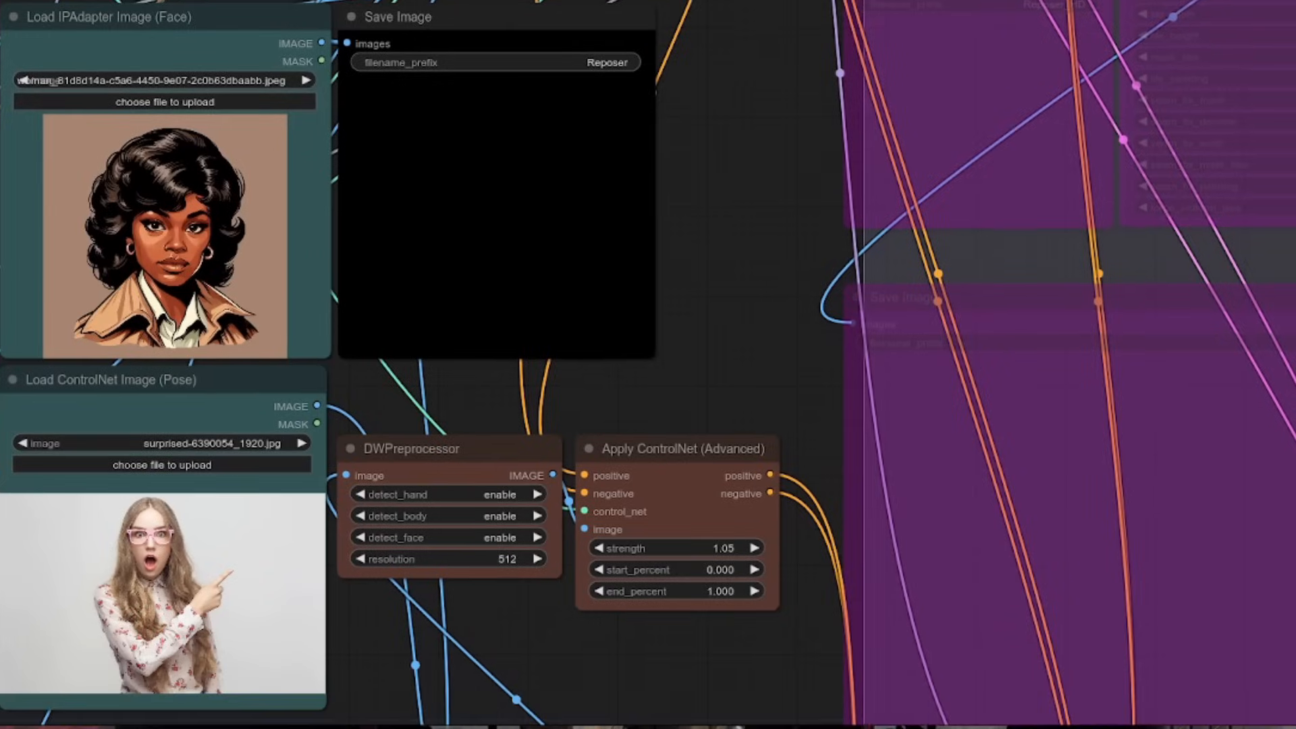
Load the image file woman-yellowbg-small (1).jpg into the Load IPAdapter Image (Face) node
left_click_drag(466, 727, 169, 250)
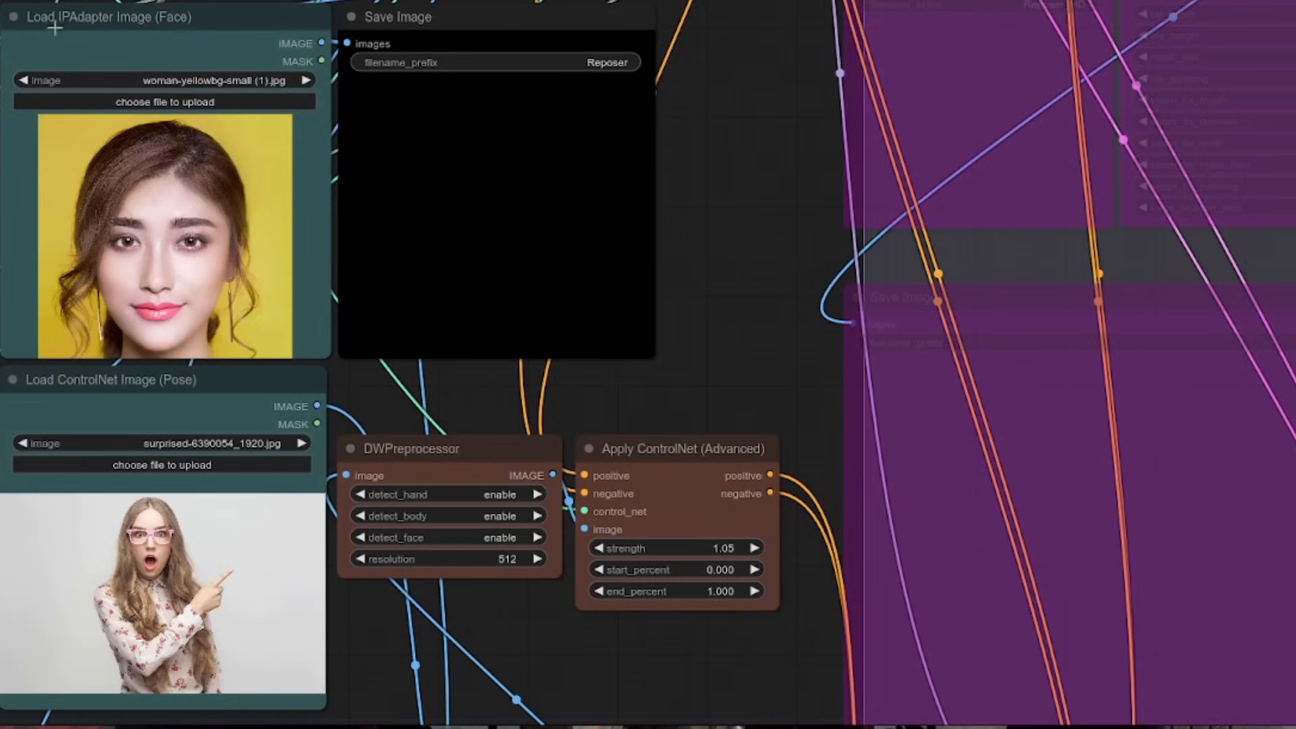